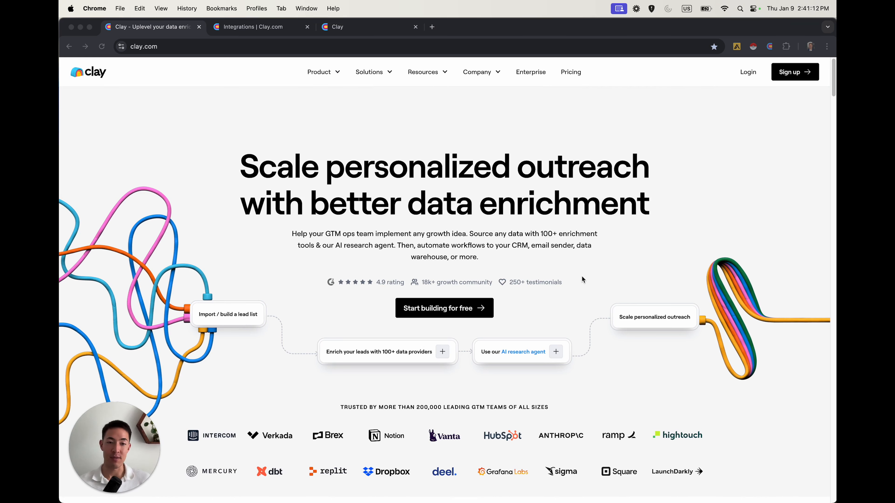
Step: Browse Clay's integrations library to examine the available CRM, outreach, data and AI providers, and return to the home page
{"action": "left_click", "coordinate": [261, 28]}
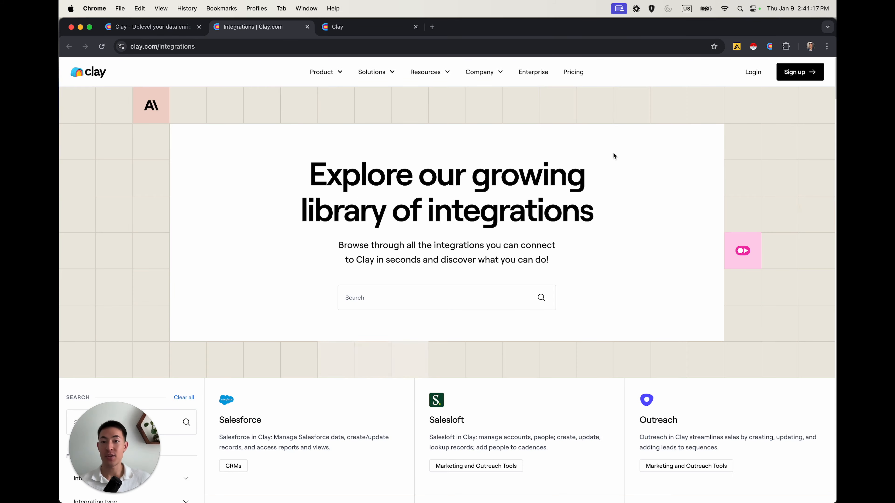
{"action": "scroll", "coordinate": [500, 300], "scroll_direction": "down", "scroll_amount": 8}
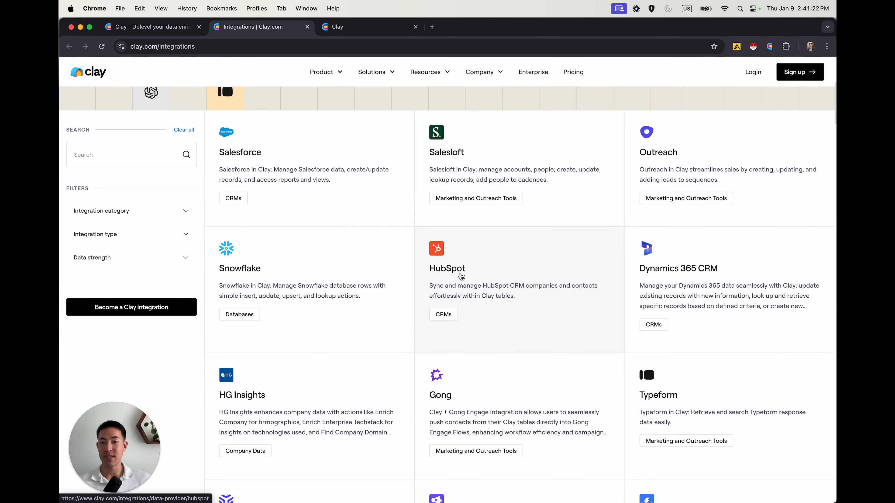
{"action": "scroll", "coordinate": [271, 147], "scroll_direction": "down", "scroll_amount": 5}
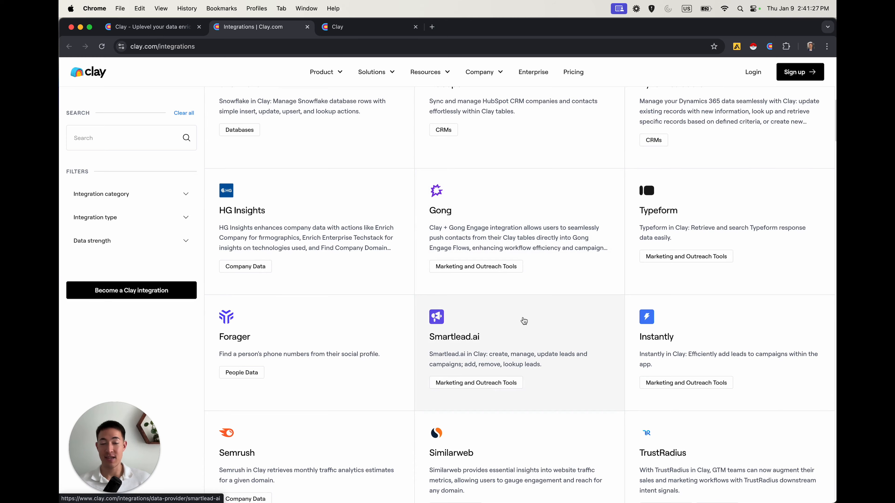
{"action": "scroll", "coordinate": [512, 315], "scroll_direction": "down", "scroll_amount": 7}
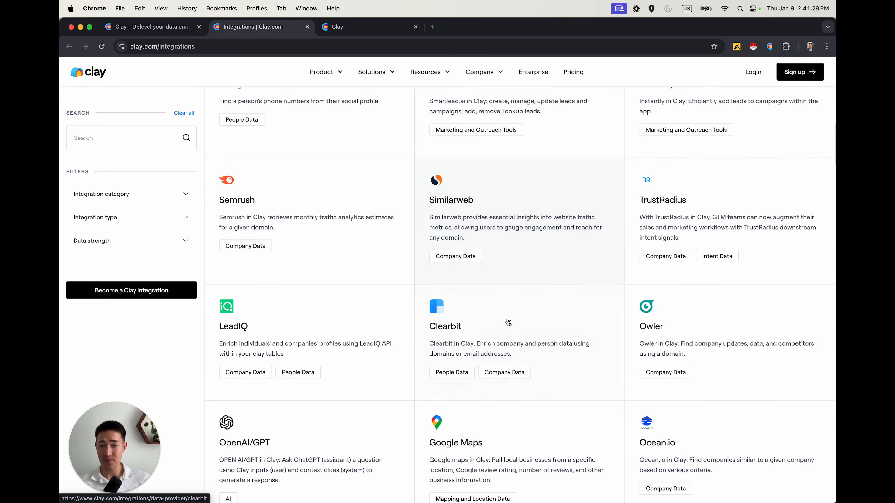
{"action": "scroll", "coordinate": [501, 306], "scroll_direction": "down", "scroll_amount": 11}
{"action": "scroll", "coordinate": [496, 293], "scroll_direction": "up", "scroll_amount": 10}
{"action": "scroll", "coordinate": [496, 294], "scroll_direction": "up", "scroll_amount": 2}
{"action": "scroll", "coordinate": [334, 304], "scroll_direction": "down", "scroll_amount": 2}
{"action": "scroll", "coordinate": [249, 348], "scroll_direction": "down", "scroll_amount": 1}
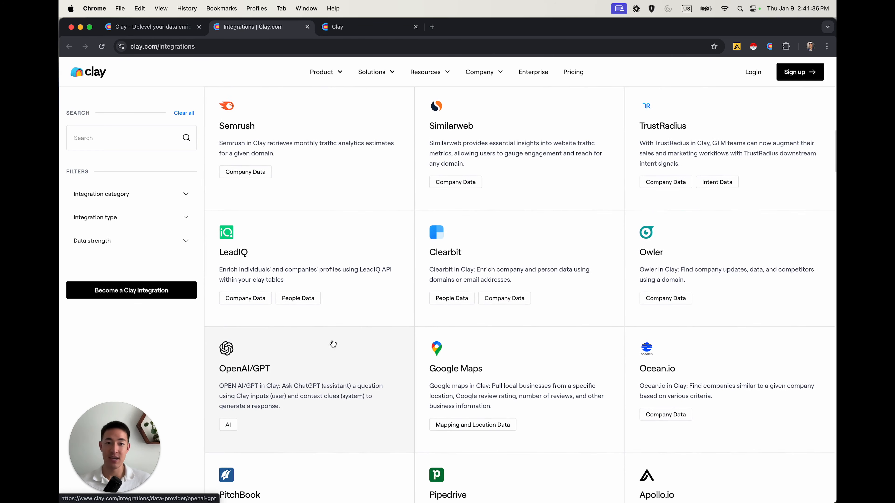
{"action": "scroll", "coordinate": [476, 191], "scroll_direction": "up", "scroll_amount": 10}
{"action": "scroll", "coordinate": [495, 213], "scroll_direction": "down", "scroll_amount": 6}
{"action": "scroll", "coordinate": [495, 213], "scroll_direction": "down", "scroll_amount": 10}
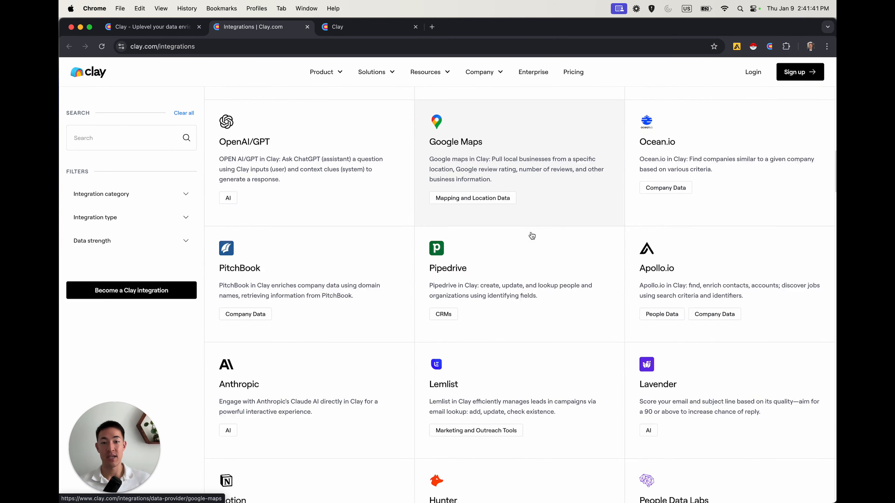
{"action": "scroll", "coordinate": [532, 236], "scroll_direction": "down", "scroll_amount": 2}
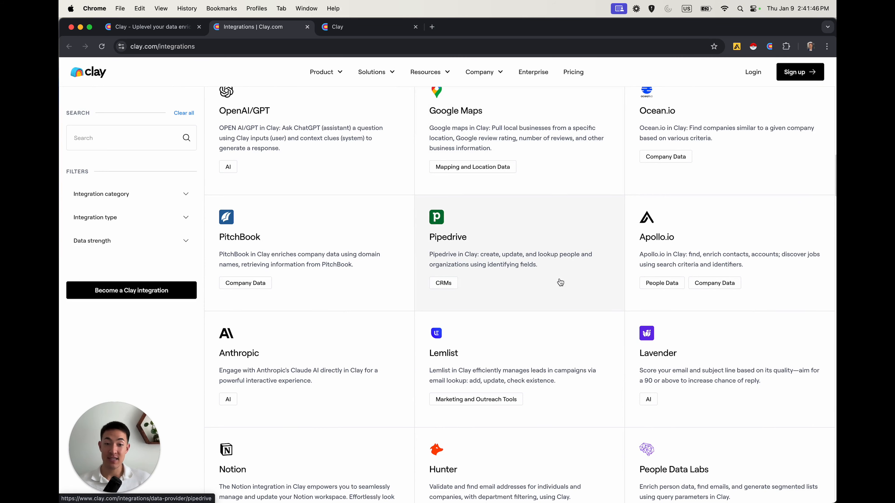
{"action": "scroll", "coordinate": [475, 282], "scroll_direction": "up", "scroll_amount": 10}
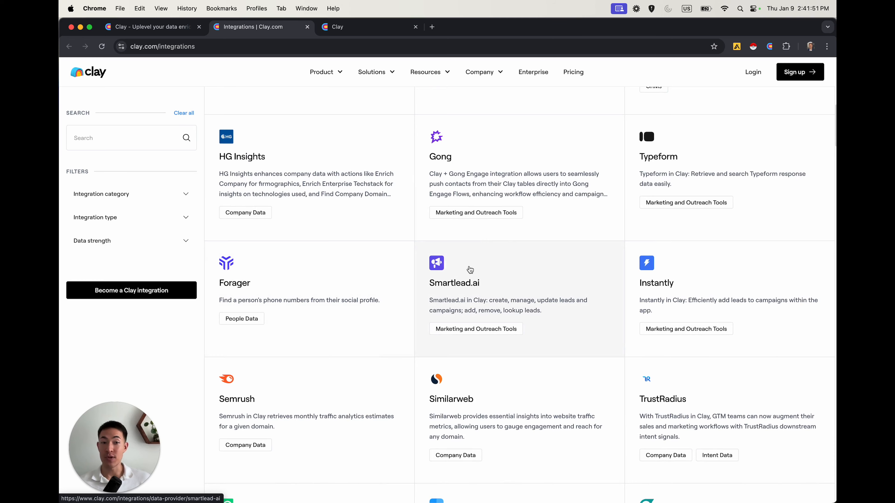
{"action": "scroll", "coordinate": [470, 270], "scroll_direction": "down", "scroll_amount": 9}
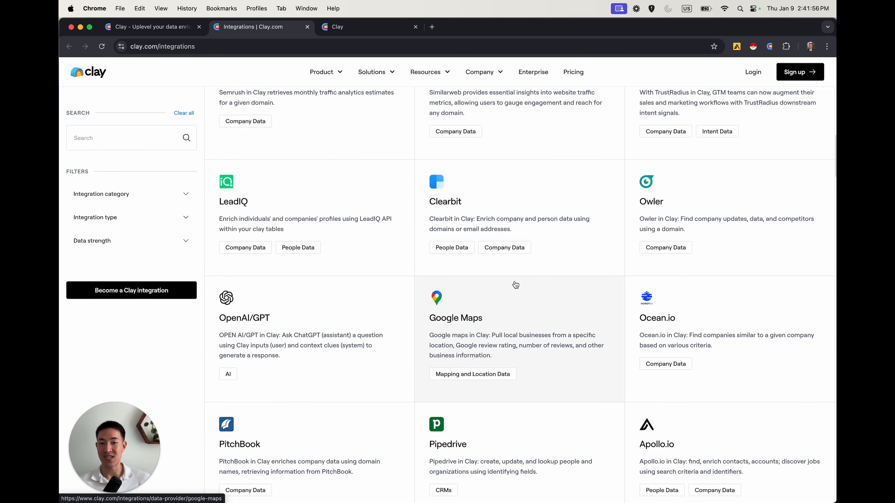
{"action": "left_click", "coordinate": [178, 31]}
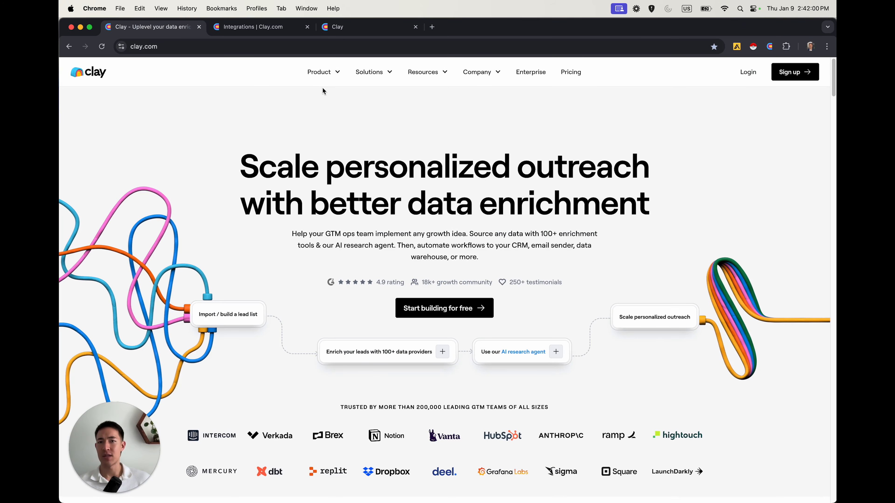
{"action": "mouse_move", "coordinate": [322, 87]}
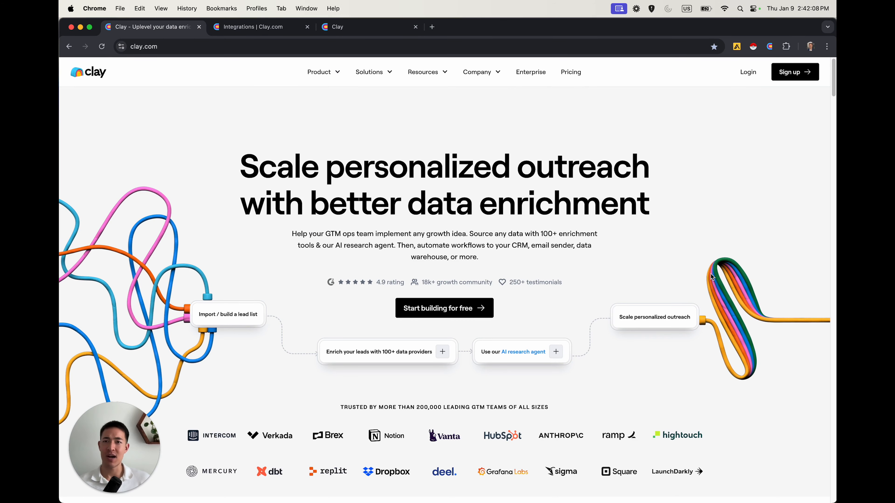
Step: Create a new table in the Clay workspace using Find companies as its source
{"action": "left_click", "coordinate": [356, 31]}
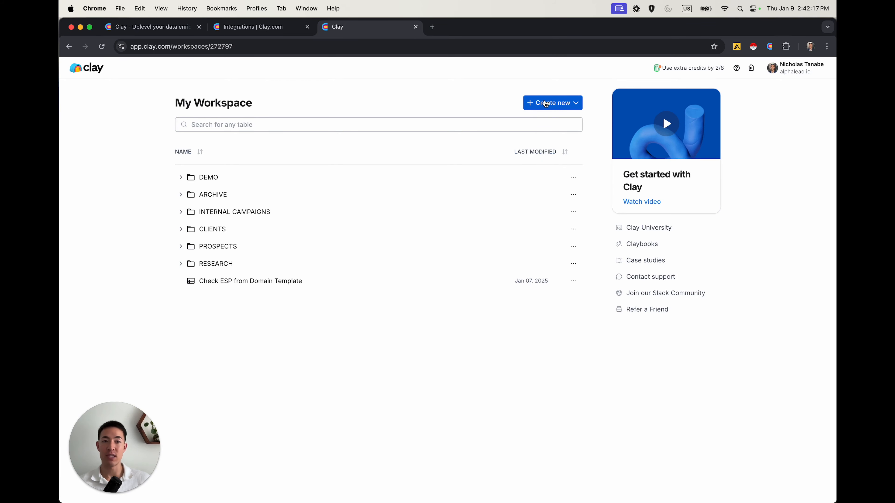
{"action": "left_click", "coordinate": [538, 101]}
{"action": "left_click", "coordinate": [549, 144]}
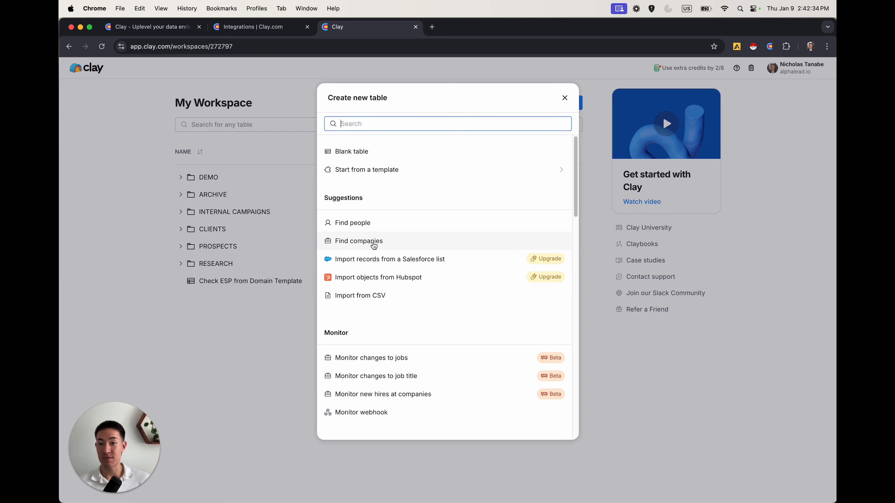
{"action": "left_click", "coordinate": [374, 243]}
Step: Filter the company search to the Investment Banking industry
{"action": "left_click", "coordinate": [255, 201]}
{"action": "type", "text": "invest"}
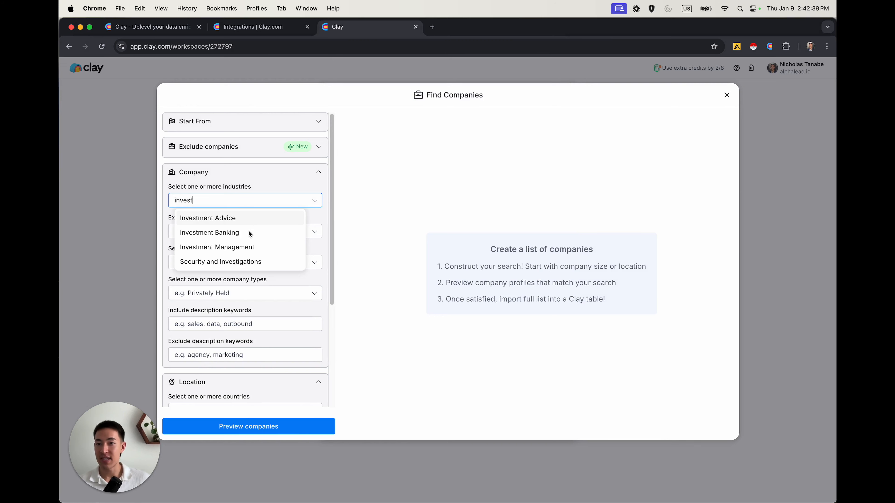
{"action": "left_click", "coordinate": [248, 232]}
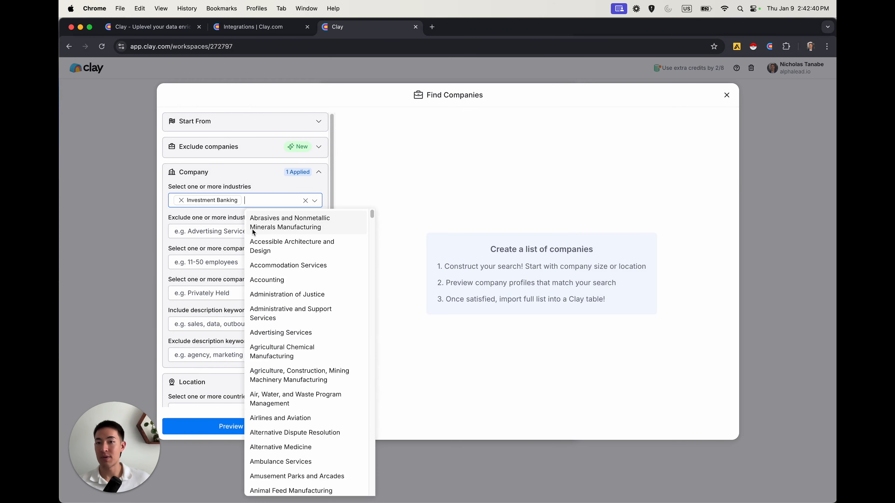
{"action": "left_click", "coordinate": [254, 188]}
Step: Limit the company sizes to 11-50 employees and 51-200 employees
{"action": "left_click", "coordinate": [219, 262]}
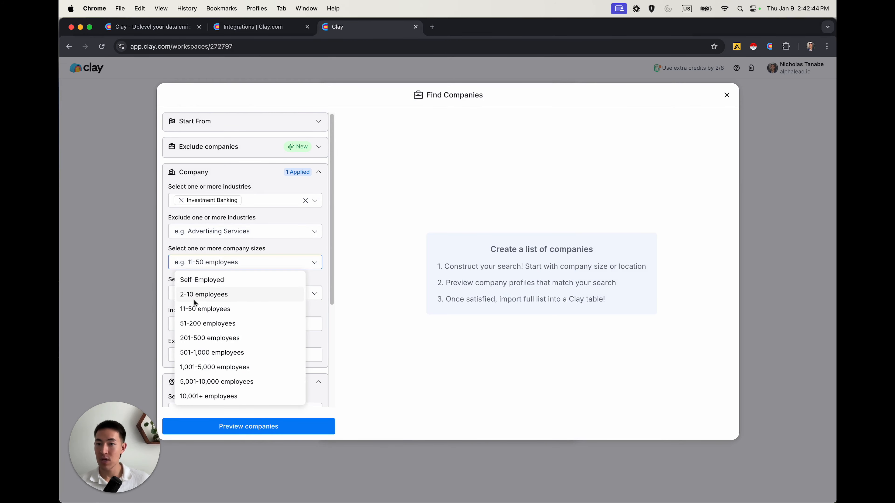
{"action": "left_click", "coordinate": [196, 309]}
{"action": "left_click", "coordinate": [256, 324]}
{"action": "left_click", "coordinate": [270, 247]}
Step: Restrict the company types to Privately Held and Partnership
{"action": "left_click", "coordinate": [227, 303]}
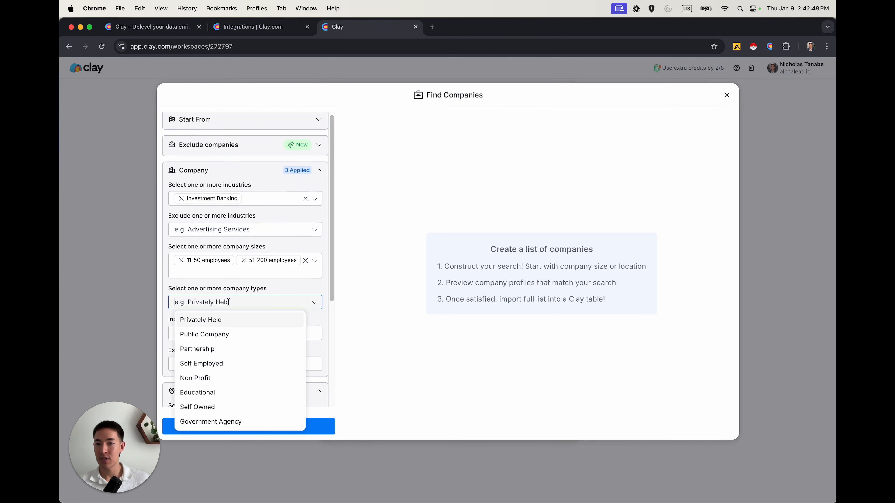
{"action": "left_click", "coordinate": [210, 325]}
{"action": "scroll", "coordinate": [226, 306], "scroll_direction": "down", "scroll_amount": 1}
{"action": "left_click", "coordinate": [239, 288]}
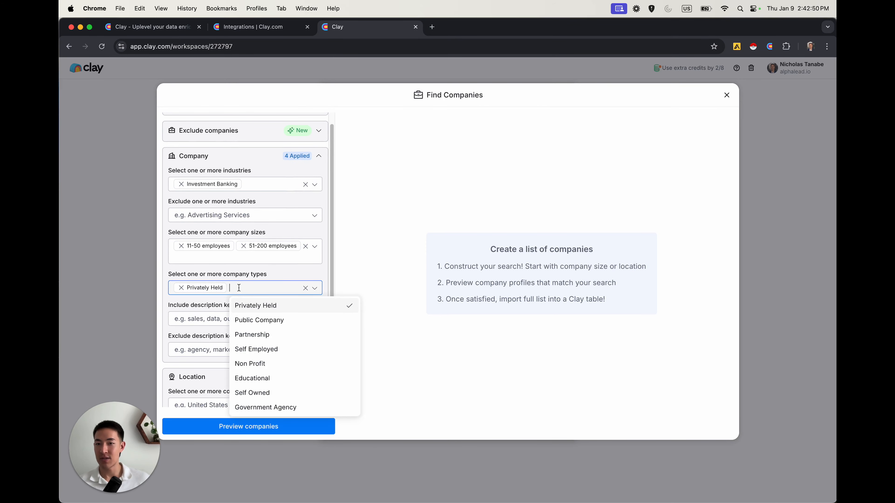
{"action": "left_click", "coordinate": [264, 337]}
{"action": "left_click", "coordinate": [211, 305]}
Step: Include New York as the city or state in the location filter
{"action": "scroll", "coordinate": [227, 352], "scroll_direction": "down", "scroll_amount": 3}
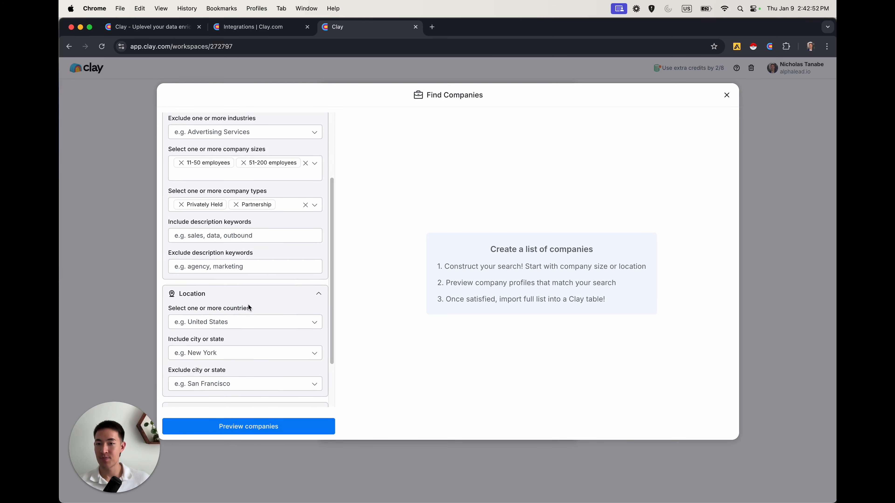
{"action": "left_click", "coordinate": [227, 353]}
{"action": "type", "text": "New York"}
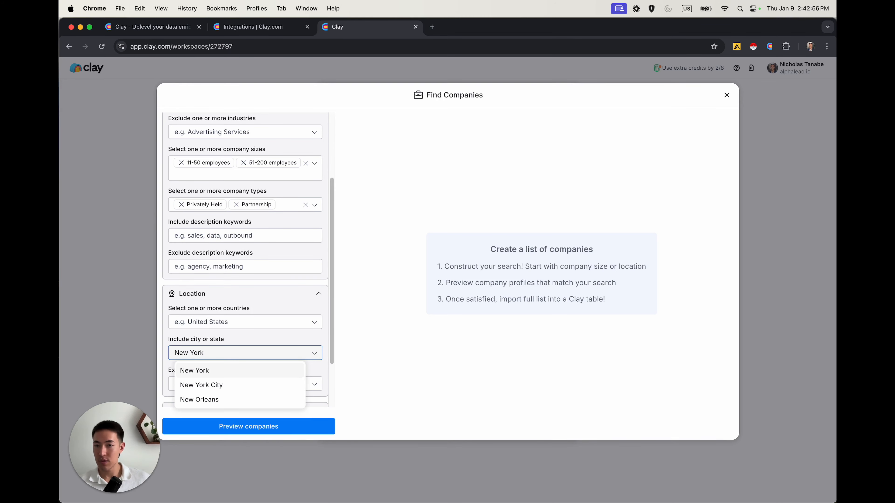
{"action": "left_click", "coordinate": [194, 370]}
{"action": "left_click", "coordinate": [259, 335]}
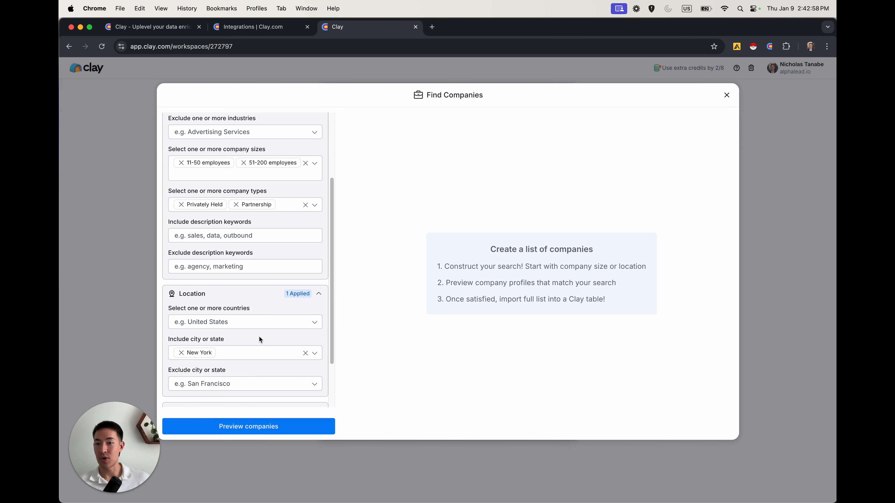
{"action": "scroll", "coordinate": [258, 336], "scroll_direction": "down", "scroll_amount": 2}
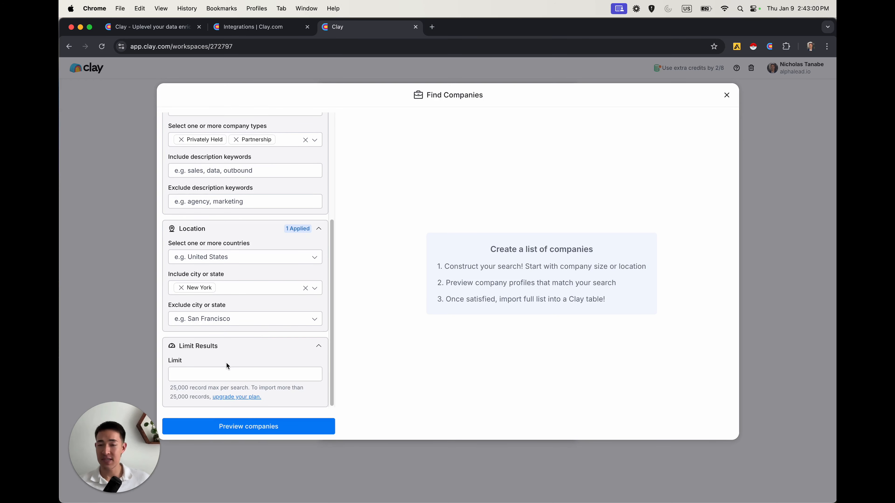
{"action": "left_click", "coordinate": [204, 372]}
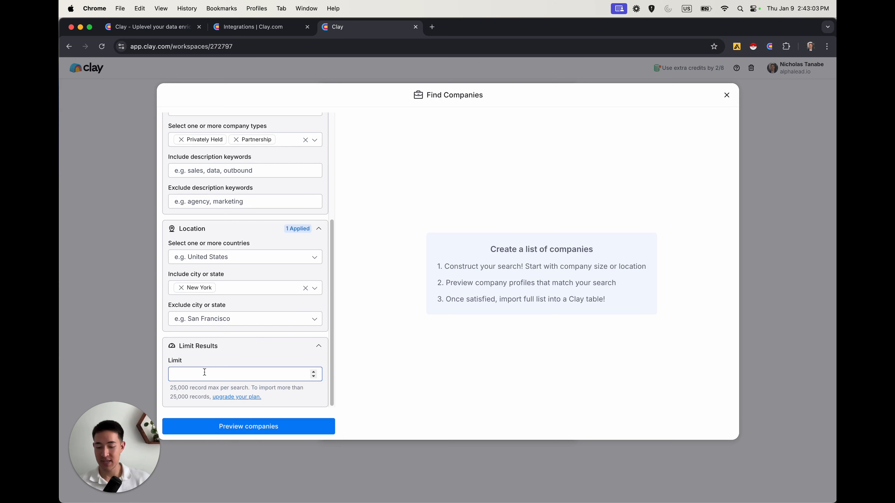
{"action": "type", "text": "10"}
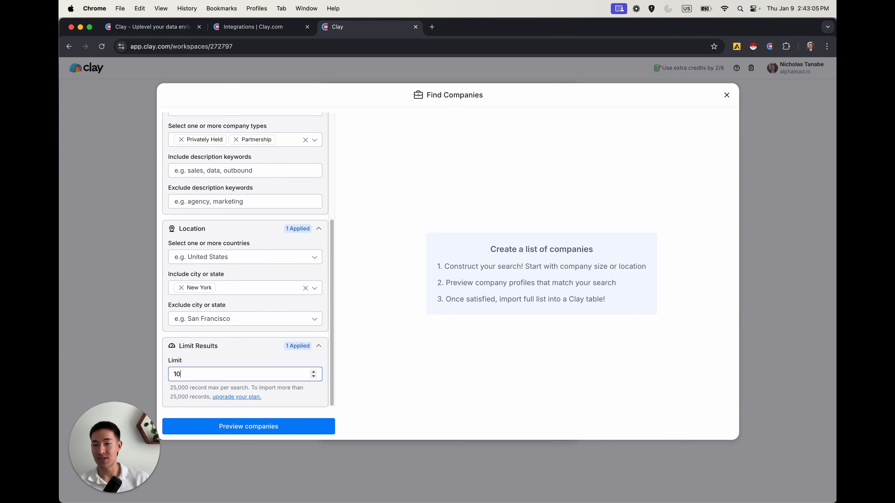
{"action": "key", "text": "BackSpace"}
{"action": "key", "text": "BackSpace"}
Step: Generate the preview of companies matching the filters and review the names and descriptions in the results
{"action": "left_click", "coordinate": [221, 424]}
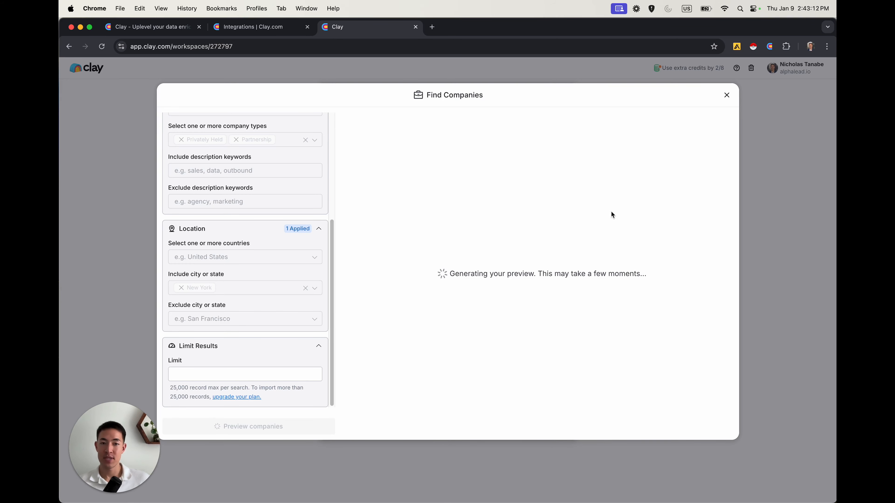
{"action": "scroll", "coordinate": [586, 145], "scroll_direction": "down", "scroll_amount": 5}
{"action": "scroll", "coordinate": [585, 145], "scroll_direction": "down", "scroll_amount": 20}
{"action": "scroll", "coordinate": [591, 178], "scroll_direction": "up", "scroll_amount": 20}
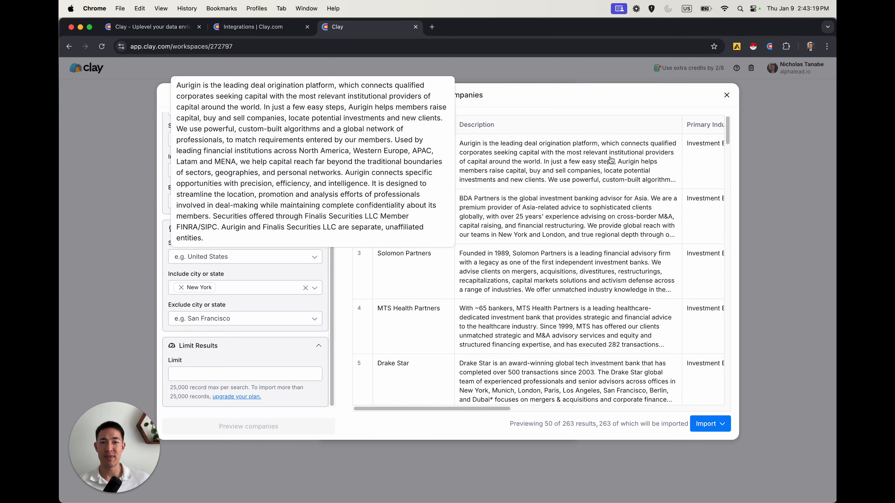
{"action": "scroll", "coordinate": [553, 257], "scroll_direction": "down", "scroll_amount": 10}
{"action": "scroll", "coordinate": [553, 256], "scroll_direction": "down", "scroll_amount": 10}
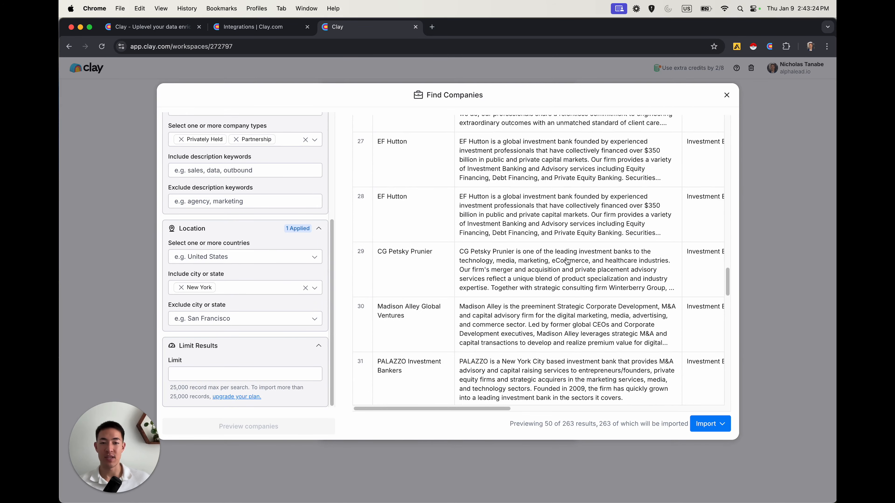
{"action": "scroll", "coordinate": [567, 261], "scroll_direction": "down", "scroll_amount": 3}
Step: Import the found companies into a new table without additional enrichments and dismiss the source details
{"action": "left_click", "coordinate": [705, 425]}
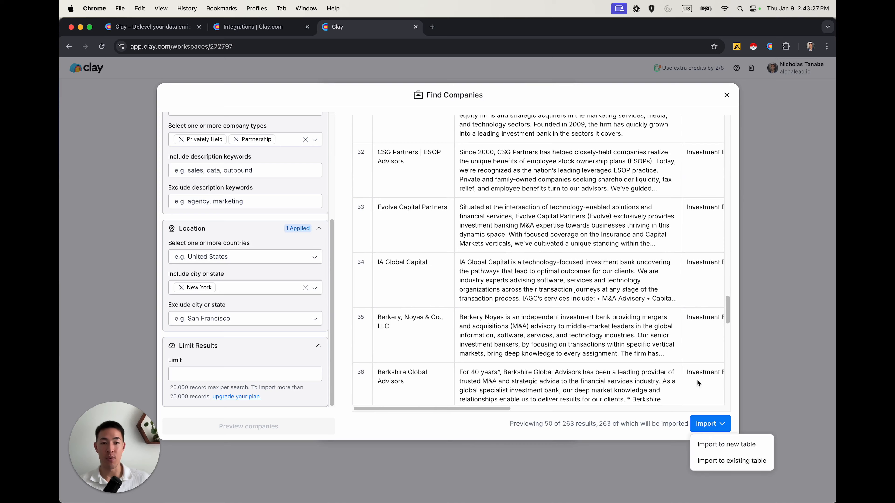
{"action": "left_click", "coordinate": [712, 451]}
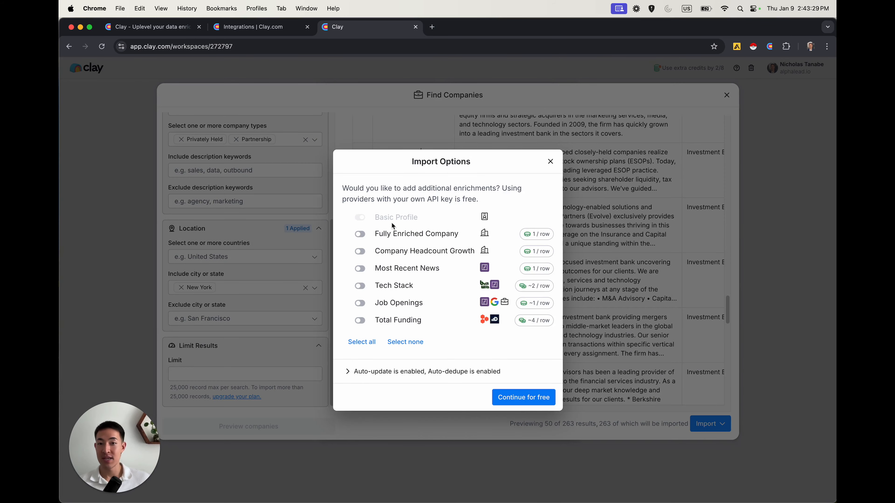
{"action": "mouse_move", "coordinate": [424, 234]}
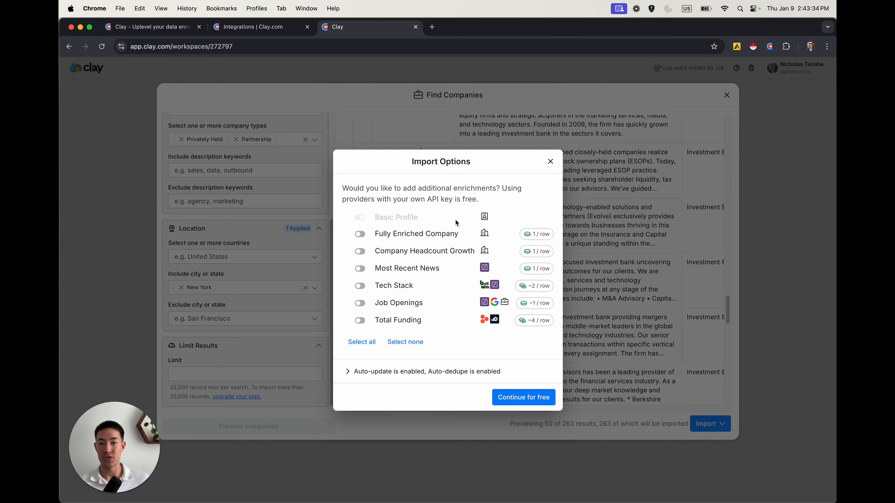
{"action": "left_click", "coordinate": [510, 392]}
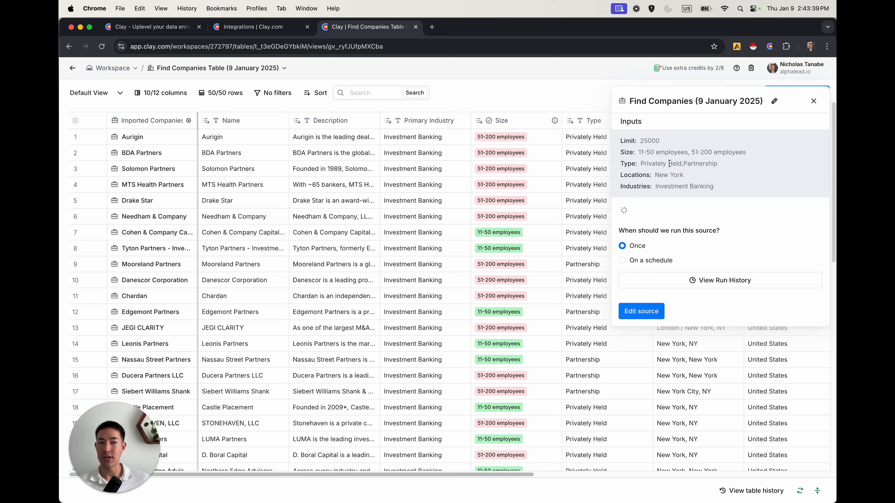
{"action": "left_click", "coordinate": [814, 101]}
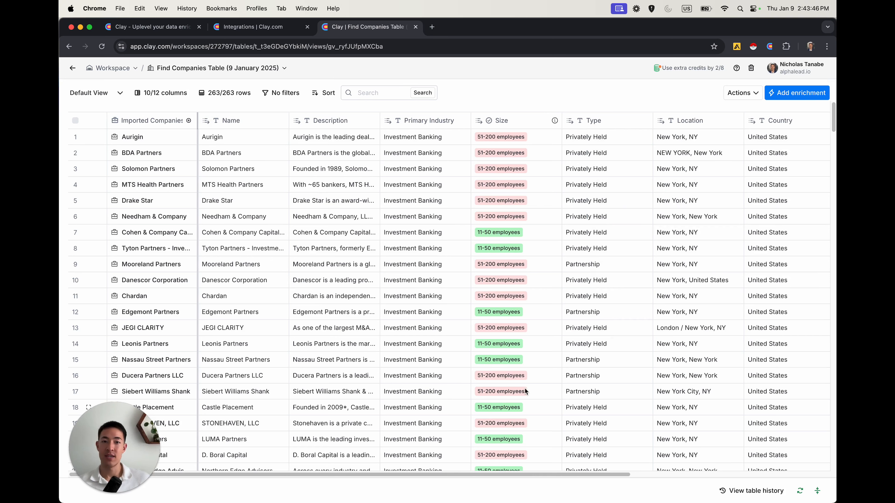
Step: Add the Description field from the Aurigin record's cell details as a table column and close the details
{"action": "left_click", "coordinate": [144, 137]}
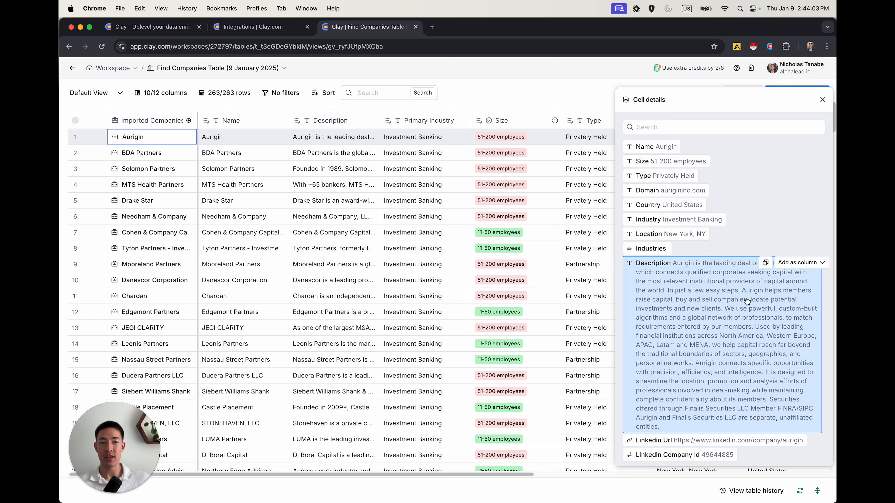
{"action": "left_click", "coordinate": [793, 264]}
{"action": "left_click", "coordinate": [803, 299]}
{"action": "scroll", "coordinate": [542, 226], "scroll_direction": "right", "scroll_amount": 10}
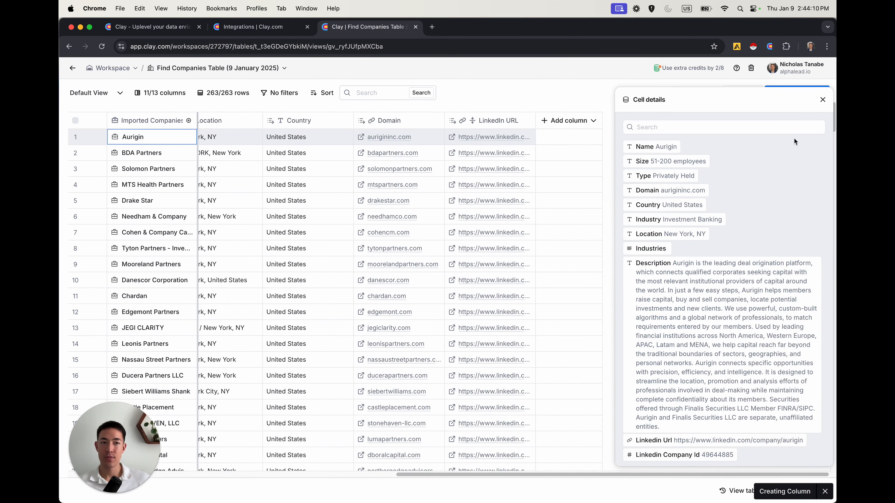
{"action": "left_click", "coordinate": [823, 100]}
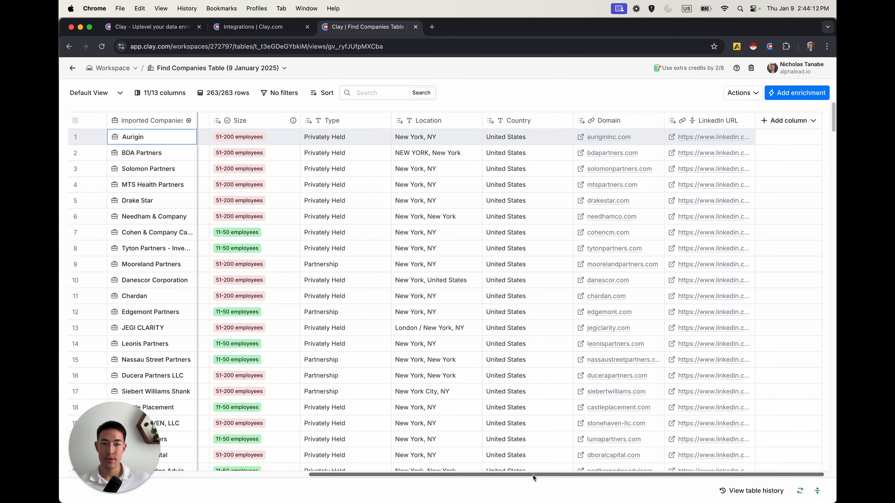
Step: Delete the duplicate Description (2) column from the companies table
{"action": "left_click_drag", "start_coordinate": [553, 476], "coordinate": [276, 478]}
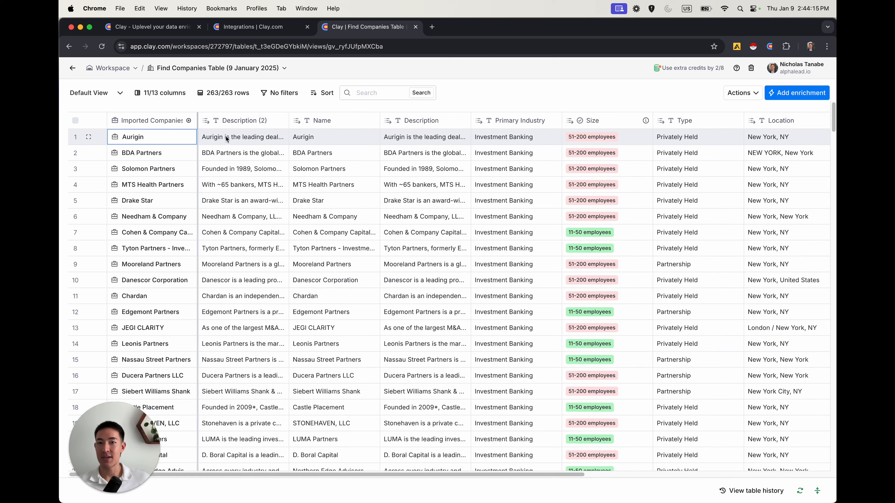
{"action": "left_click", "coordinate": [240, 124]}
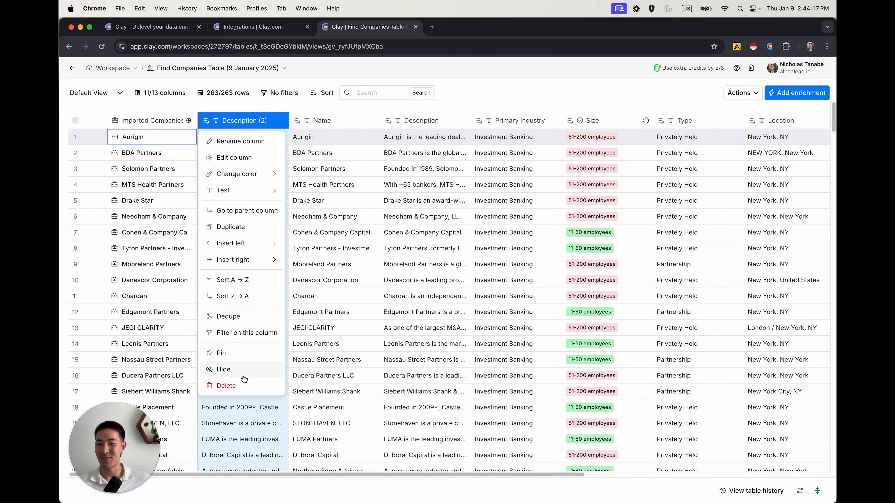
{"action": "left_click", "coordinate": [240, 385]}
{"action": "left_click", "coordinate": [513, 217]}
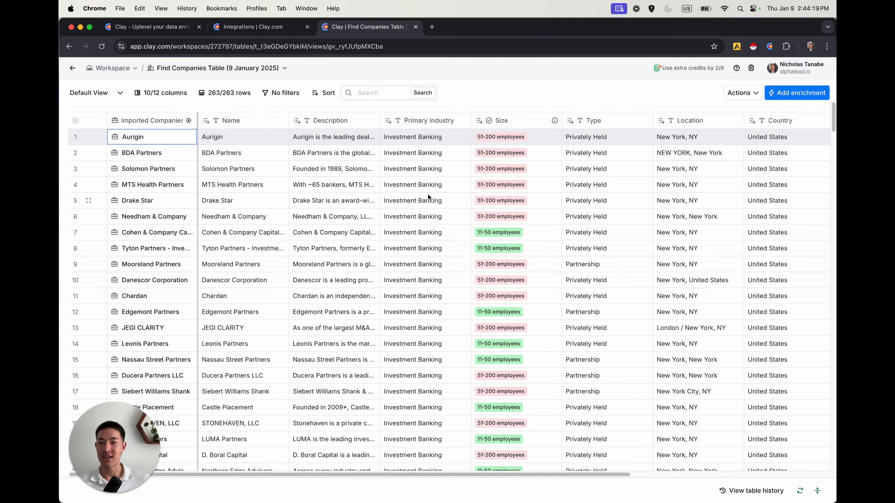
Step: Look through the enrichments available for the table, covering company info, person info, integrations, suggestions and templates
{"action": "left_click_drag", "start_coordinate": [284, 476], "coordinate": [803, 297]}
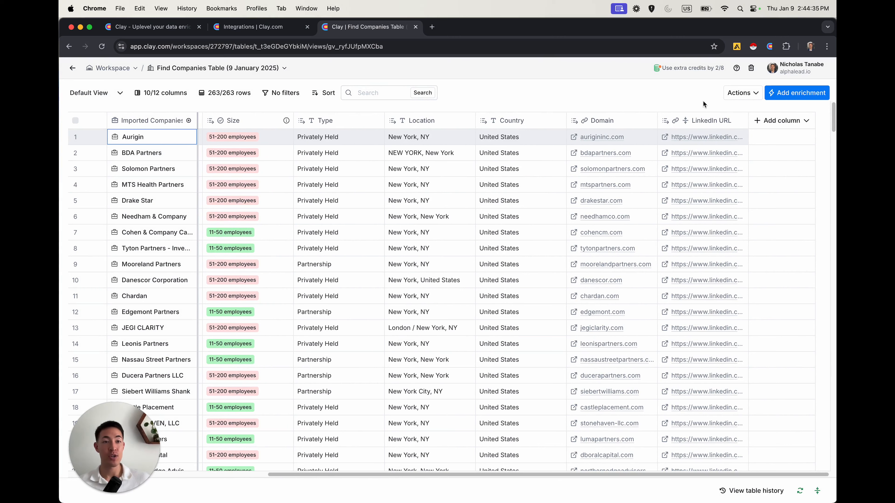
{"action": "left_click", "coordinate": [802, 97]}
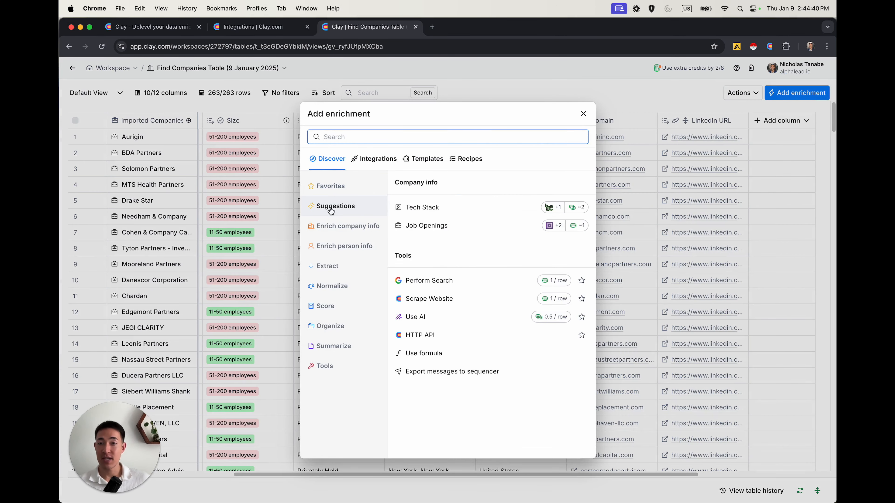
{"action": "left_click", "coordinate": [345, 231]}
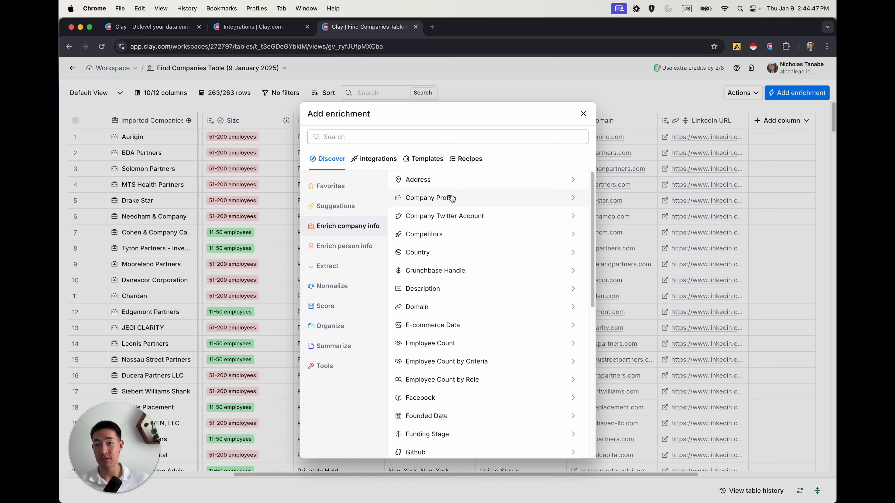
{"action": "left_click", "coordinate": [349, 248]}
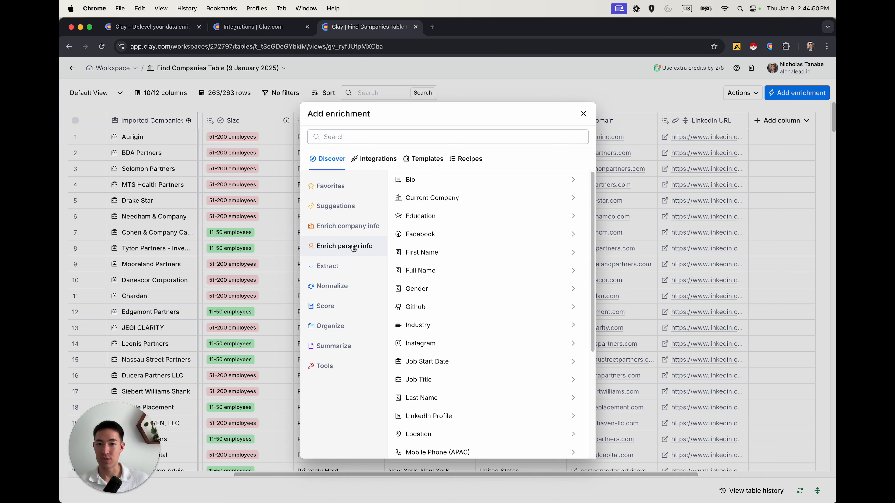
{"action": "left_click", "coordinate": [374, 159]}
{"action": "scroll", "coordinate": [358, 232], "scroll_direction": "down", "scroll_amount": 5}
{"action": "scroll", "coordinate": [358, 232], "scroll_direction": "down", "scroll_amount": 10}
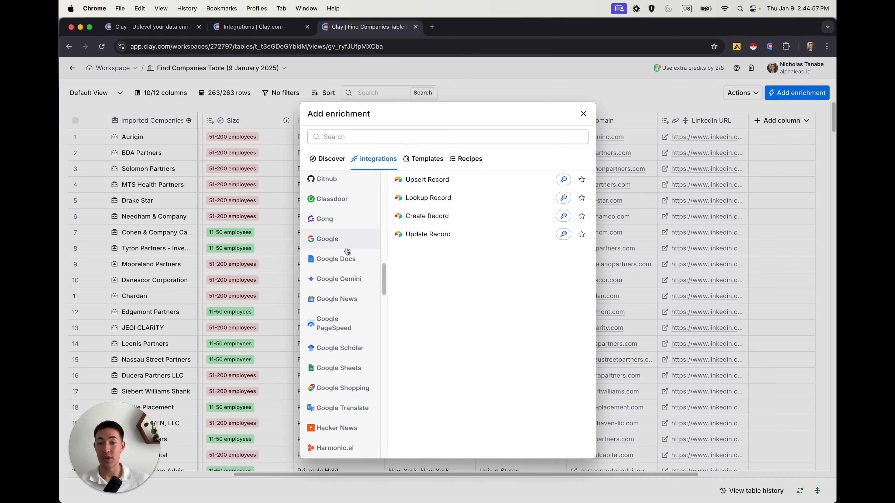
{"action": "scroll", "coordinate": [347, 251], "scroll_direction": "down", "scroll_amount": 10}
{"action": "scroll", "coordinate": [357, 243], "scroll_direction": "up", "scroll_amount": 15}
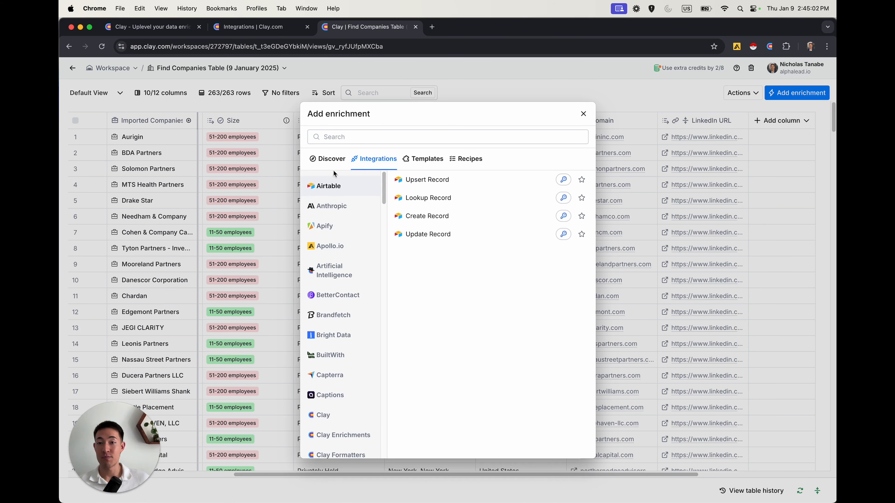
{"action": "left_click", "coordinate": [331, 160]}
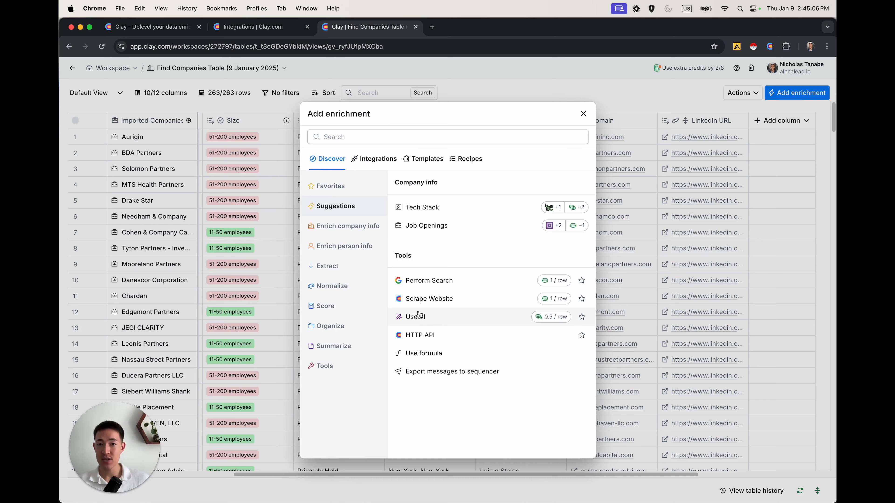
{"action": "left_click", "coordinate": [417, 162]}
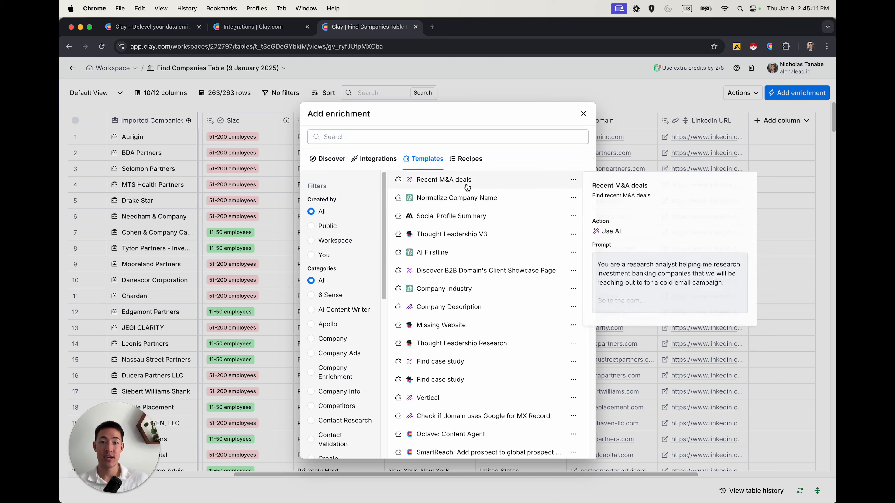
{"action": "scroll", "coordinate": [461, 191], "scroll_direction": "down", "scroll_amount": 15}
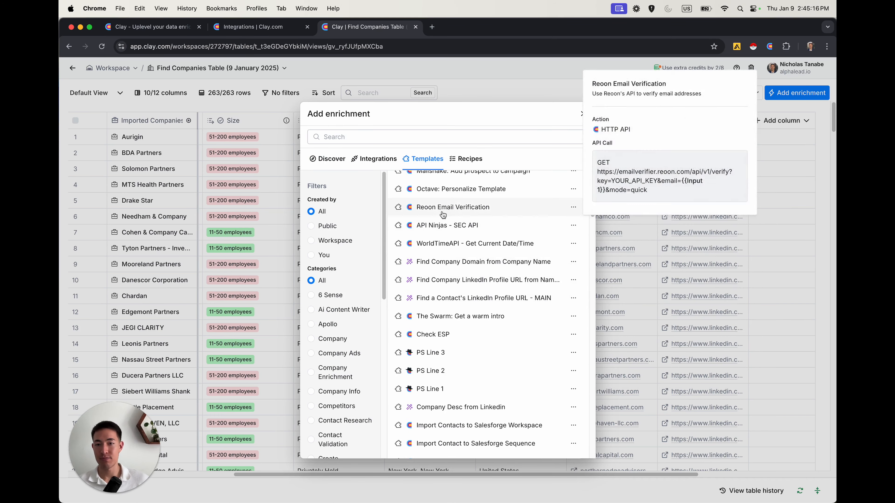
{"action": "scroll", "coordinate": [466, 194], "scroll_direction": "up", "scroll_amount": 15}
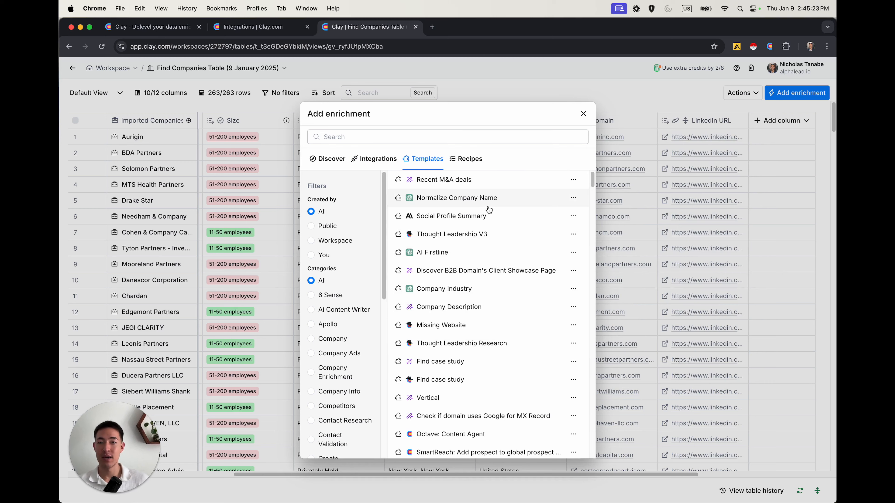
Step: Set up a Use AI enrichment for web research with the OpenAI GPT 4o Mini model
{"action": "left_click", "coordinate": [338, 167]}
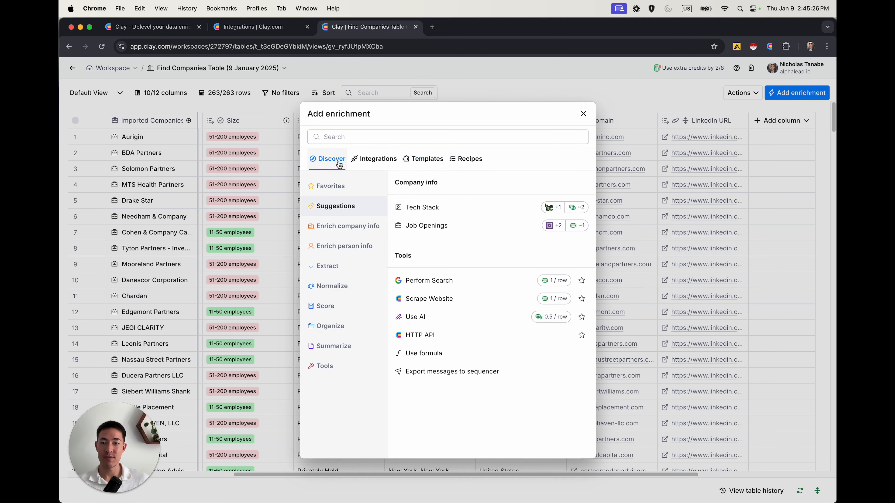
{"action": "left_click", "coordinate": [428, 318]}
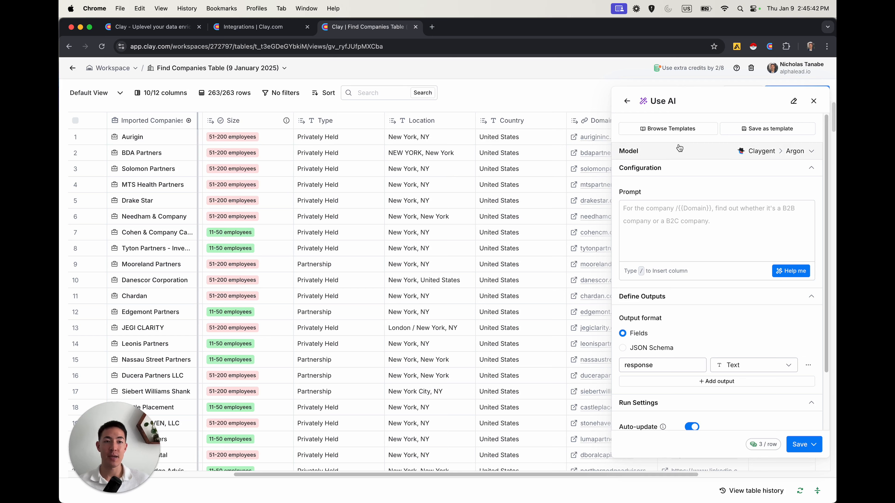
{"action": "left_click", "coordinate": [670, 156]}
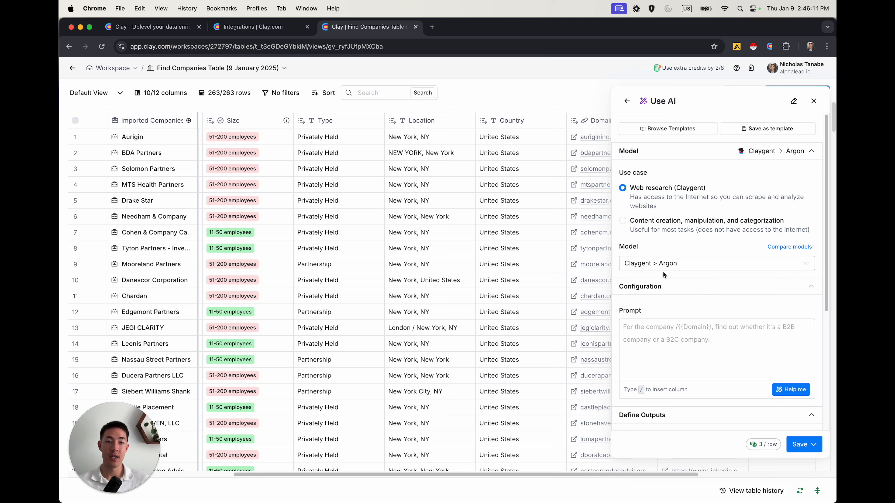
{"action": "left_click", "coordinate": [662, 263]}
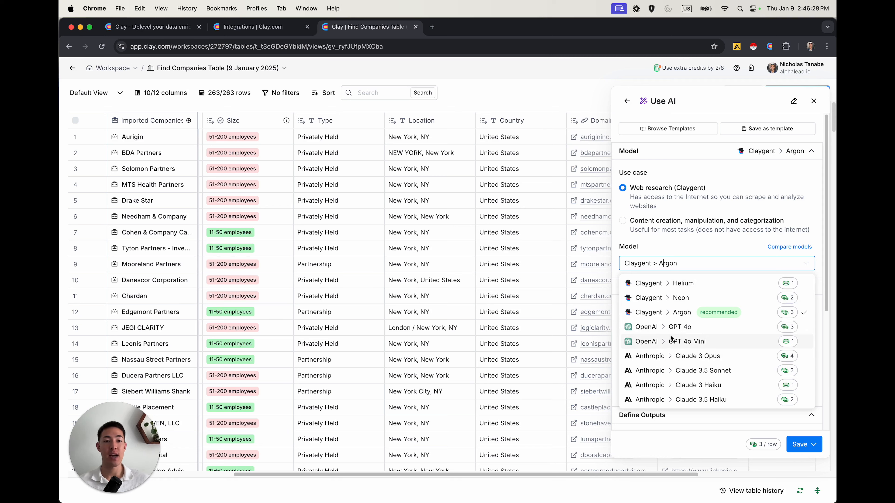
{"action": "left_click", "coordinate": [691, 341]}
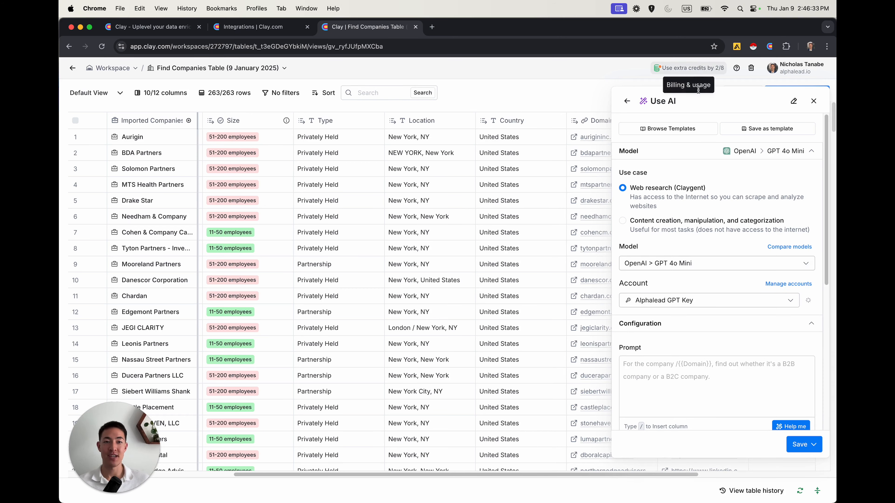
Step: Open the prompt with "You are a research analyst helping me research investment banks that we will be reaching out to for outbound campaigns."
{"action": "scroll", "coordinate": [737, 233], "scroll_direction": "down", "scroll_amount": 3}
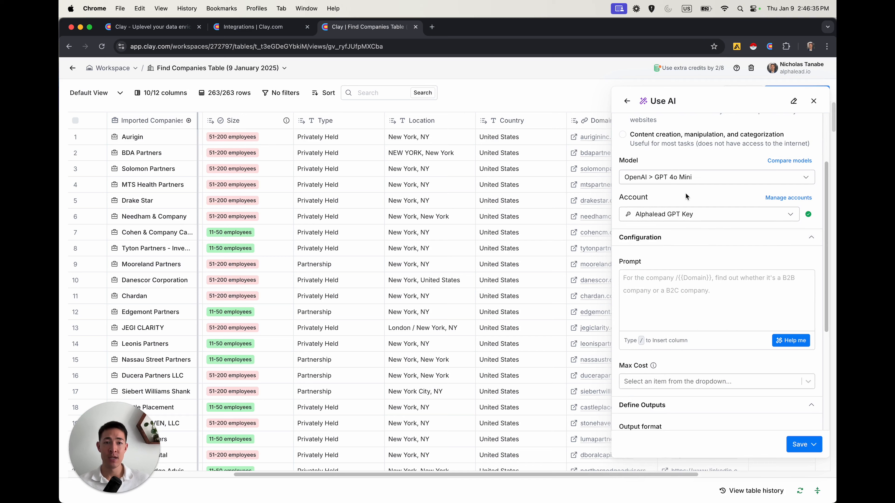
{"action": "left_click", "coordinate": [683, 271]}
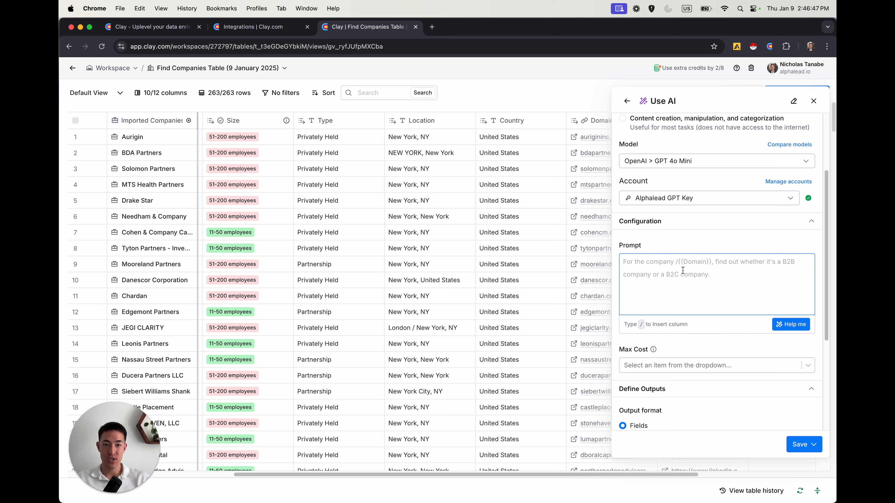
{"action": "type", "text": "You a"}
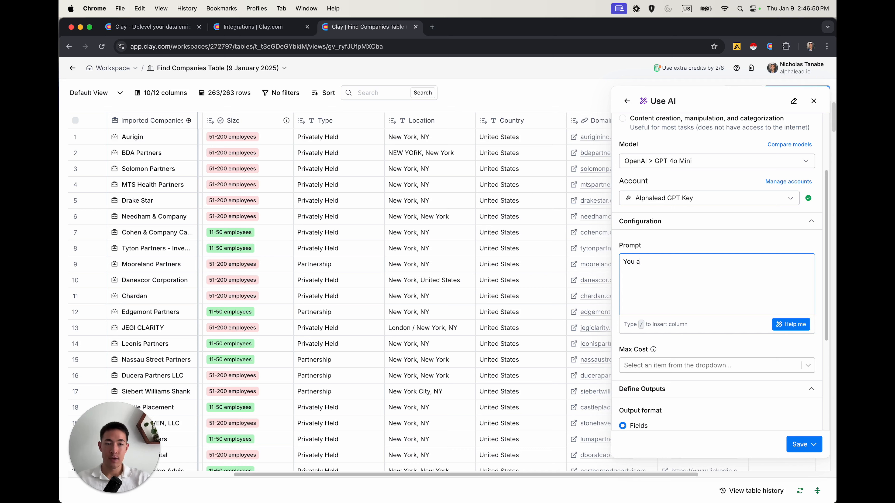
{"action": "type", "text": "re a researc"}
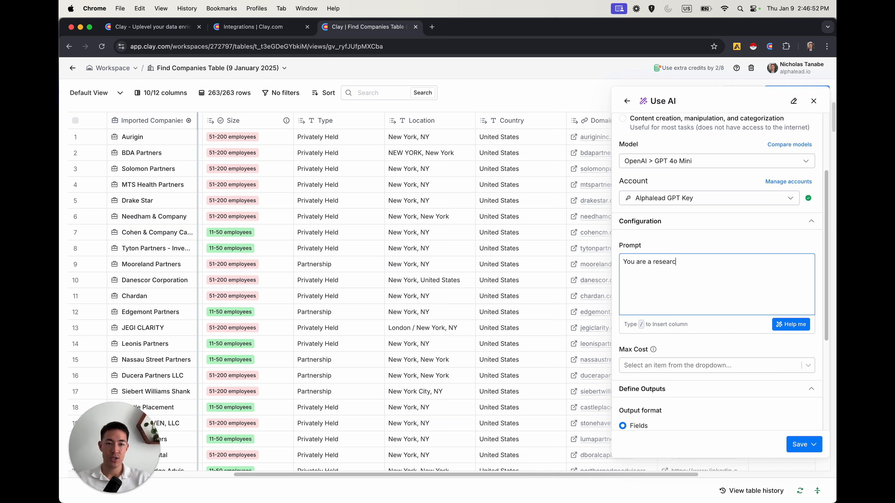
{"action": "type", "text": "h analyst hekp"}
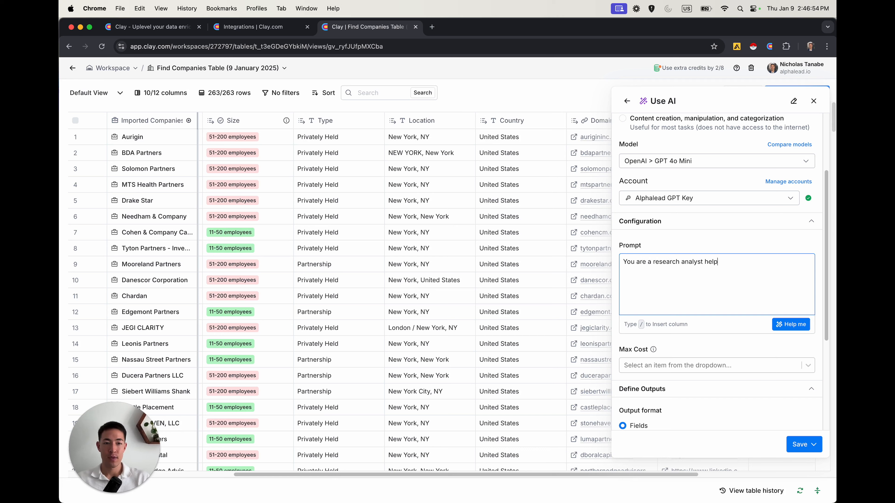
{"action": "type", "text": "ing me research compani"}
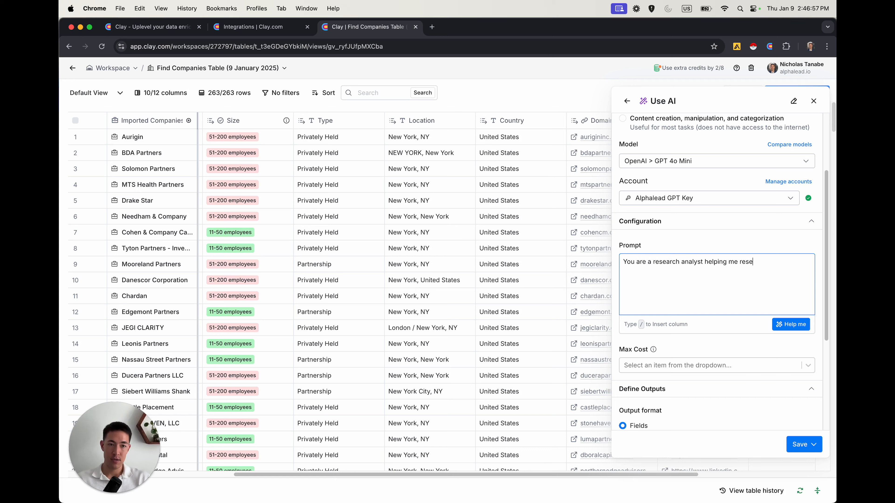
{"action": "key", "text": "BackSpace"}
{"action": "key", "text": "BackSpace"}
{"action": "key", "text": "BackSpace"}
{"action": "key", "text": "BackSpace"}
{"action": "key", "text": "BackSpace"}
{"action": "key", "text": "BackSpace"}
{"action": "key", "text": "BackSpace"}
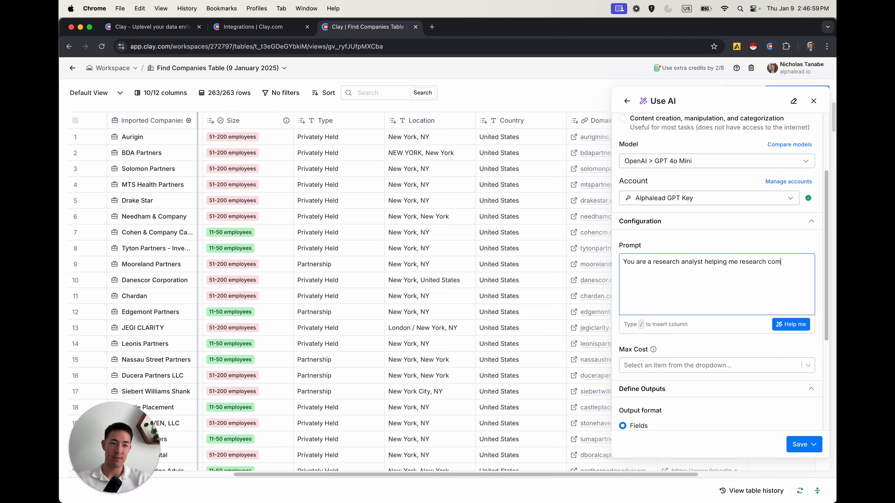
{"action": "type", "text": "investment b"}
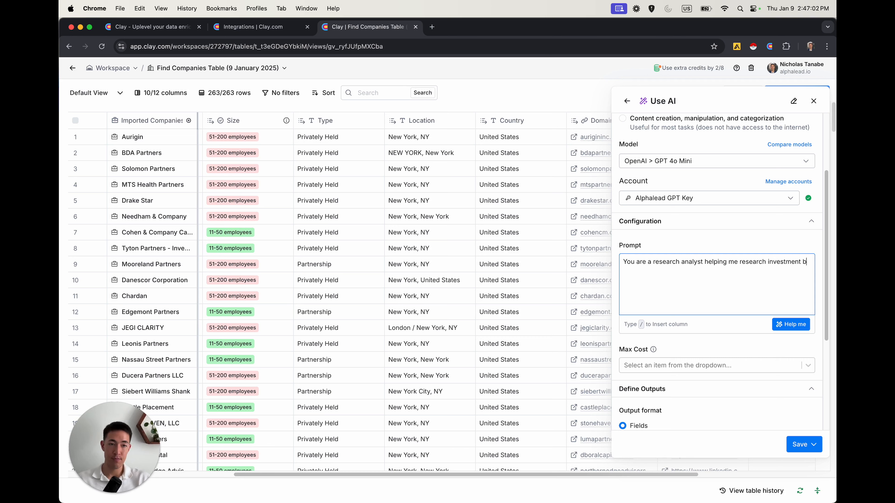
{"action": "type", "text": "anks for outbound campaigns."}
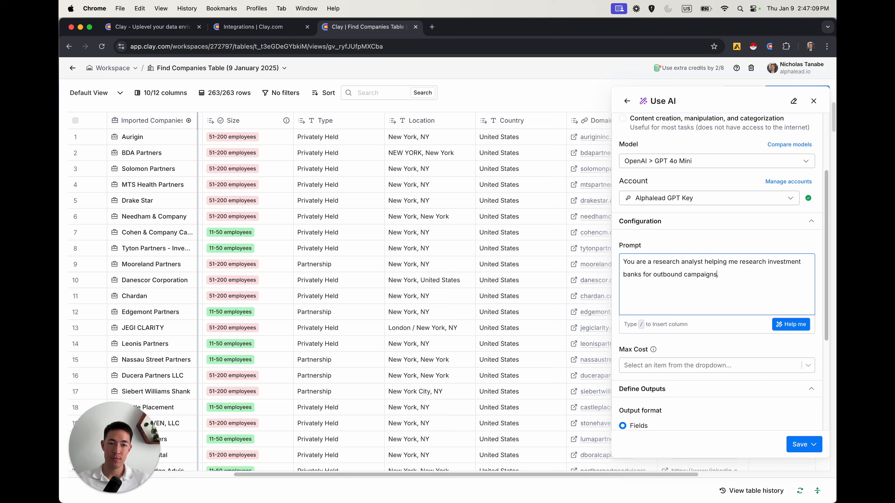
{"action": "type", "text": "that we will be reaching out to for outbound c"}
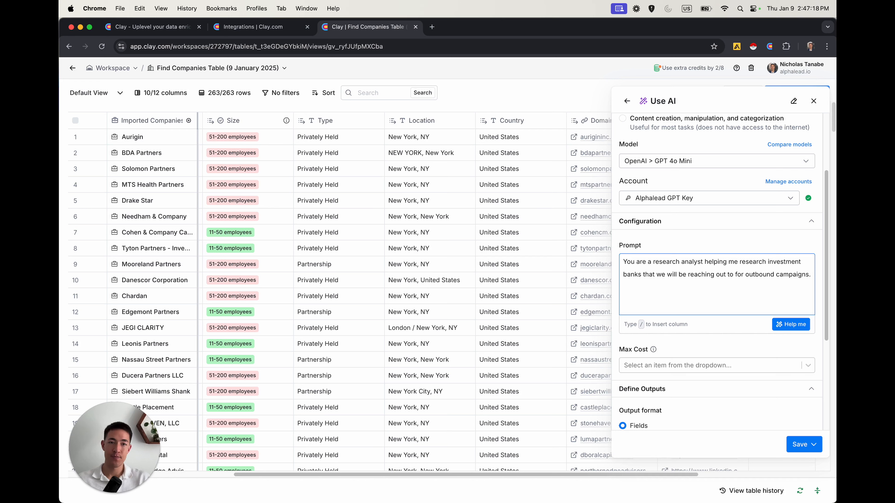
Step: Add the prompt paragraph "Based on the description, please let me if the investment bank specializes specifically in M&A for tech companies."
{"action": "type", "text": "ampaigns.  Based on the desc"}
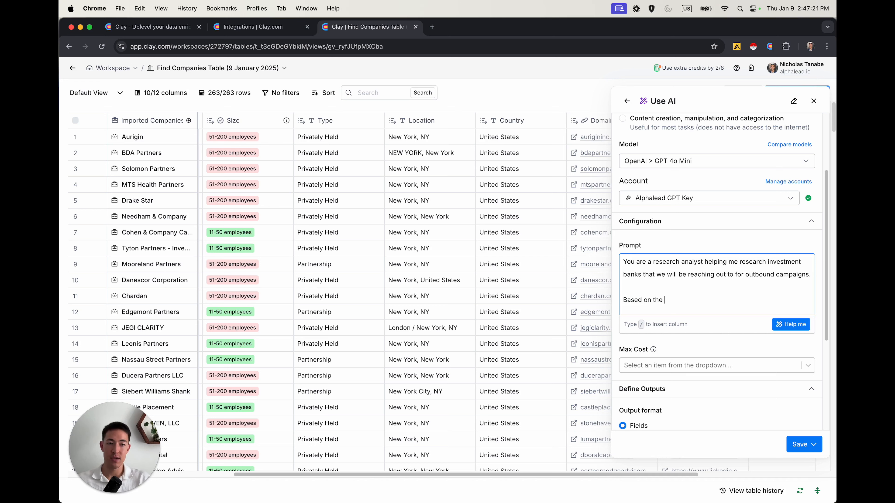
{"action": "type", "text": "ription, please let me if the compani"}
{"action": "key", "text": "BackSpace"}
{"action": "key", "text": "BackSpace"}
{"action": "key", "text": "BackSpace"}
{"action": "key", "text": "BackSpace"}
{"action": "key", "text": "BackSpace"}
{"action": "key", "text": "BackSpace"}
{"action": "key", "text": "BackSpace"}
{"action": "type", "text": "investme"}
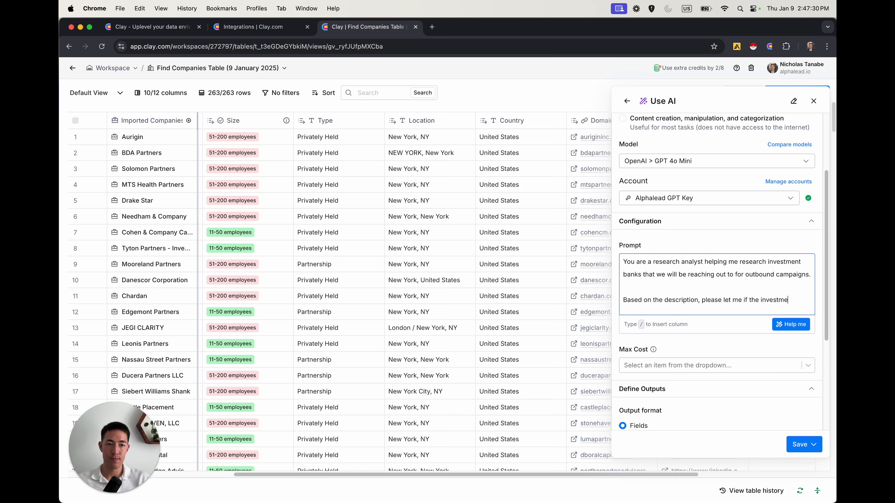
{"action": "type", "text": "nt bank specifically speci"}
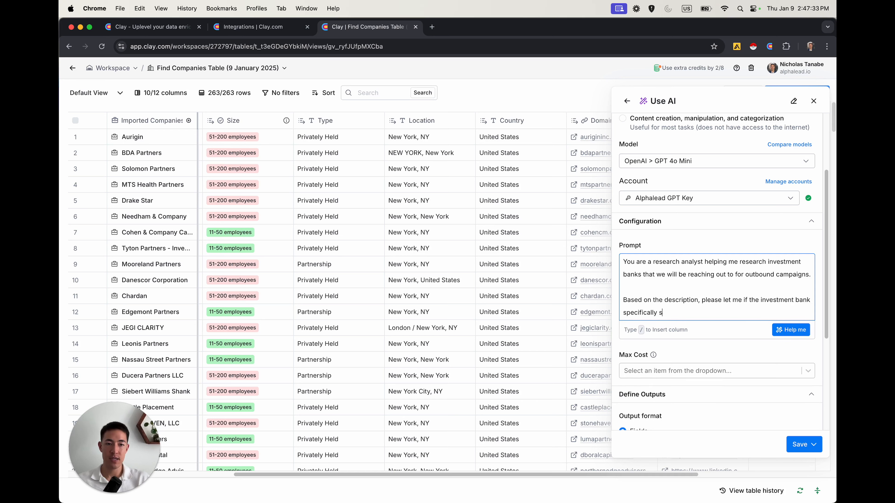
{"action": "key", "text": "BackSpace"}
{"action": "key", "text": "BackSpace"}
{"action": "key", "text": "BackSpace"}
{"action": "key", "text": "BackSpace"}
{"action": "key", "text": "BackSpace"}
{"action": "key", "text": "BackSpace"}
{"action": "key", "text": "BackSpace"}
{"action": "key", "text": "BackSpace"}
{"action": "key", "text": "BackSpace"}
{"action": "key", "text": "BackSpace"}
{"action": "key", "text": "BackSpace"}
{"action": "key", "text": "BackSpace"}
{"action": "key", "text": "BackSpace"}
{"action": "key", "text": "BackSpace"}
{"action": "key", "text": "BackSpace"}
{"action": "type", "text": "cializes specifically in tech"}
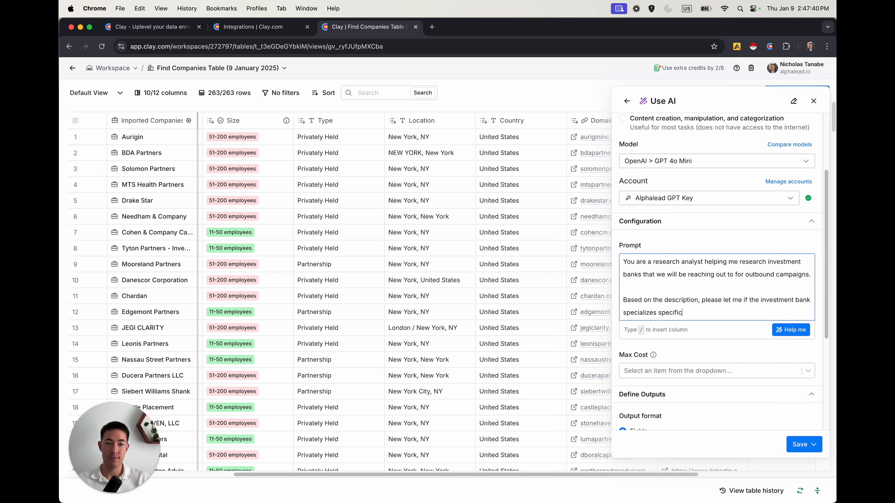
{"action": "key", "text": "BackSpace"}
{"action": "key", "text": "BackSpace"}
{"action": "type", "text": "M&A for"}
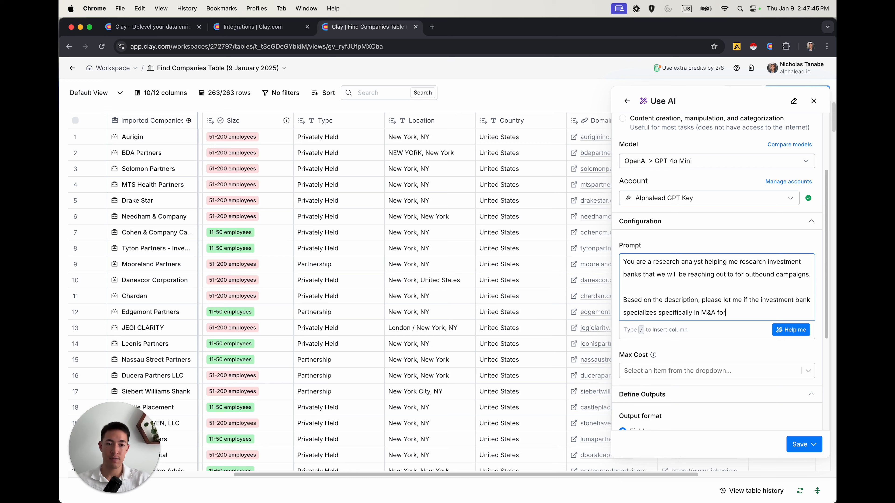
{"action": "type", "text": " tech companies."}
Step: Add the prompt line "Here is the description:" followed by a reference to the Description column
{"action": "key", "text": "Return"}
{"action": "key", "text": "Return"}
{"action": "type", "text": "Here is the description/"}
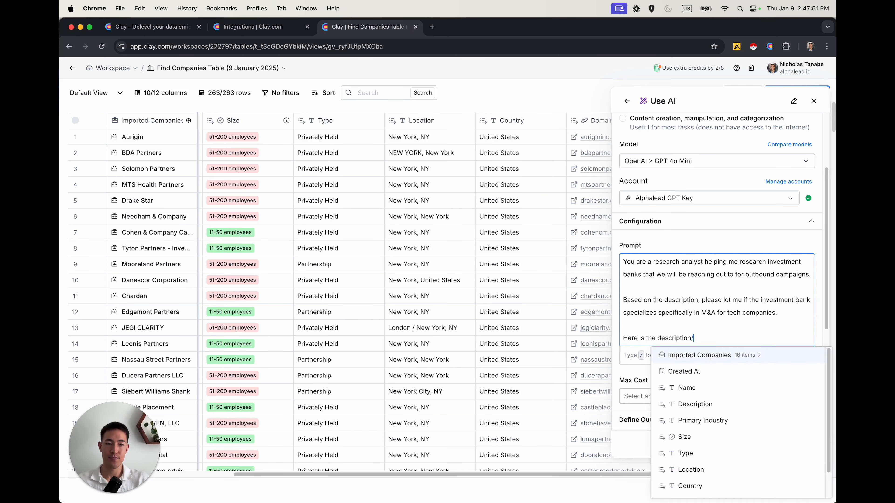
{"action": "key", "text": "BackSpace"}
{"action": "type", "text": ":"}
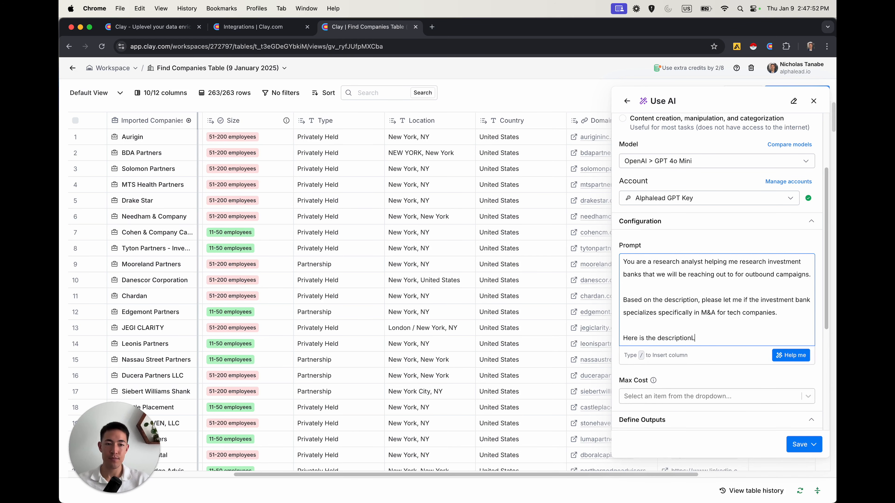
{"action": "type", "text": "n: /"}
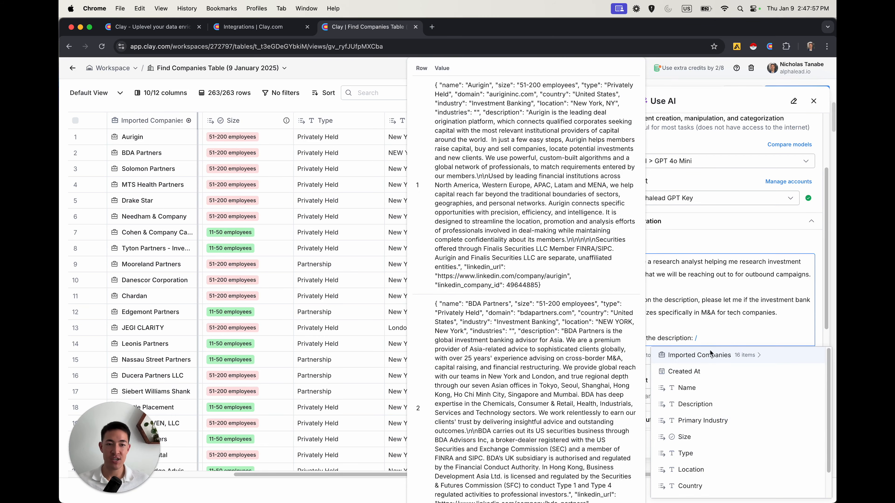
{"action": "scroll", "coordinate": [726, 392], "scroll_direction": "down", "scroll_amount": 2}
{"action": "left_click", "coordinate": [723, 375]}
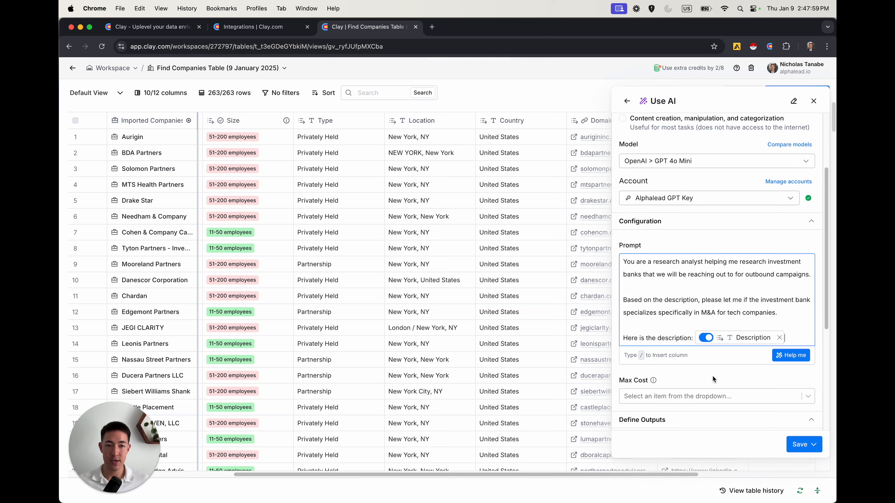
Step: Save the AI enrichment with a text response output and run it on 10 rows
{"action": "scroll", "coordinate": [706, 327], "scroll_direction": "down", "scroll_amount": 5}
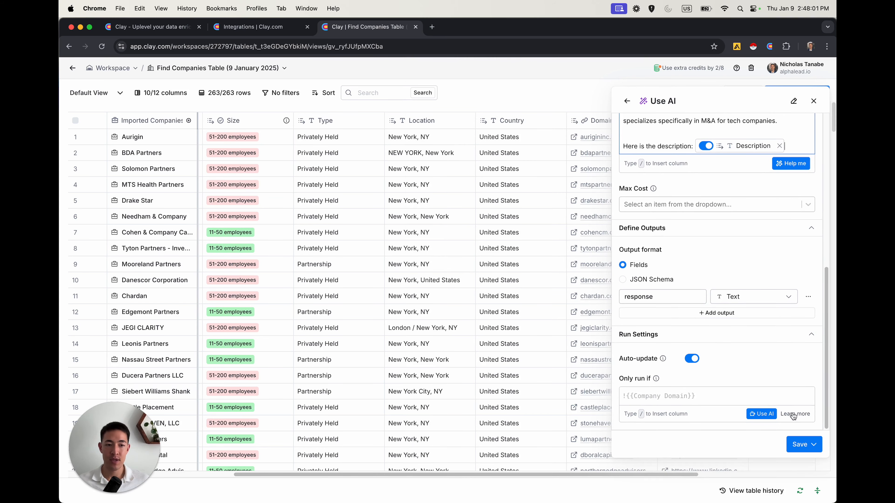
{"action": "left_click", "coordinate": [797, 446]}
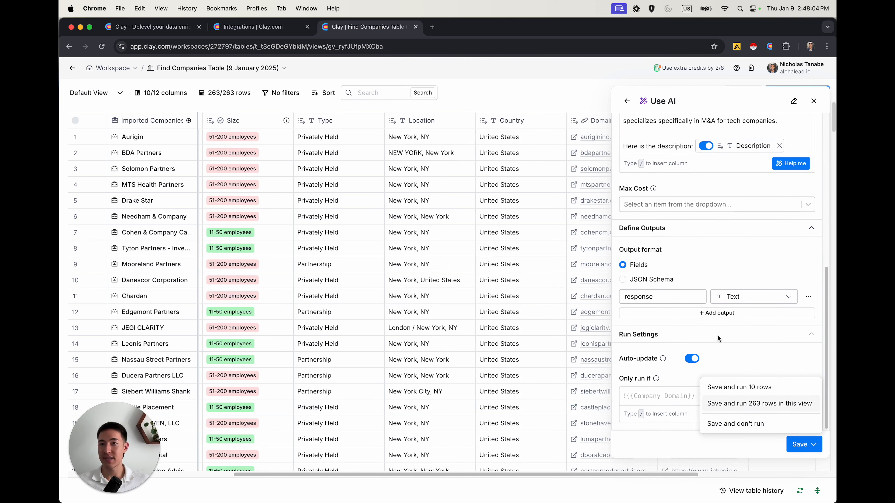
{"action": "left_click", "coordinate": [725, 387]}
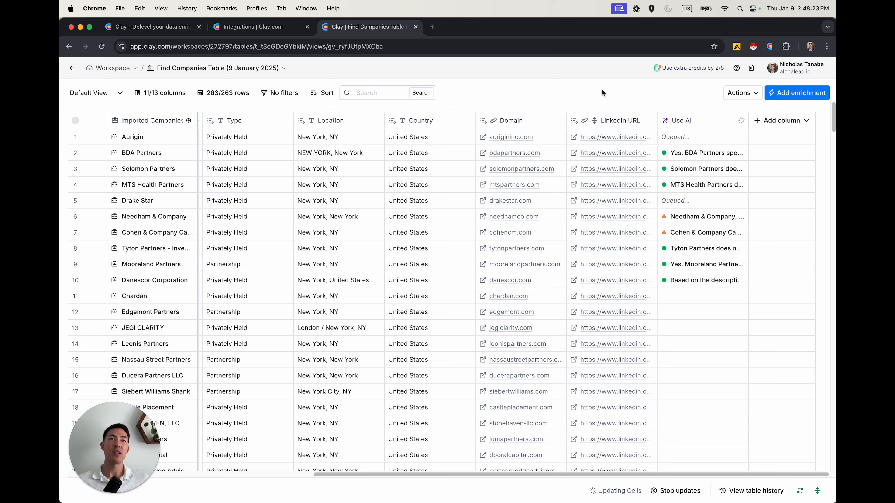
Step: Edit the AI column's prompt, adding "Please only return true or false, and nothing else." before the description line
{"action": "left_click", "coordinate": [683, 121]}
{"action": "left_click", "coordinate": [685, 157]}
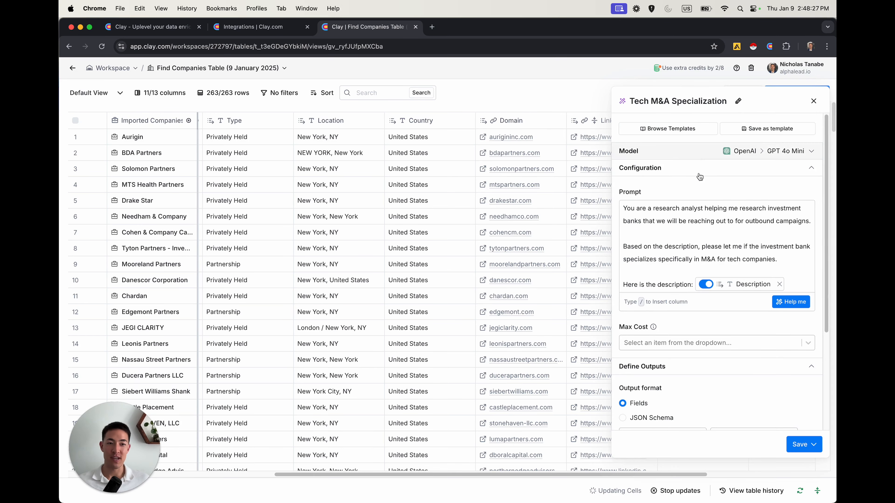
{"action": "left_click", "coordinate": [798, 263]}
{"action": "key", "text": "Return"}
{"action": "key", "text": "Return"}
{"action": "type", "text": "Please only return true or false, "}
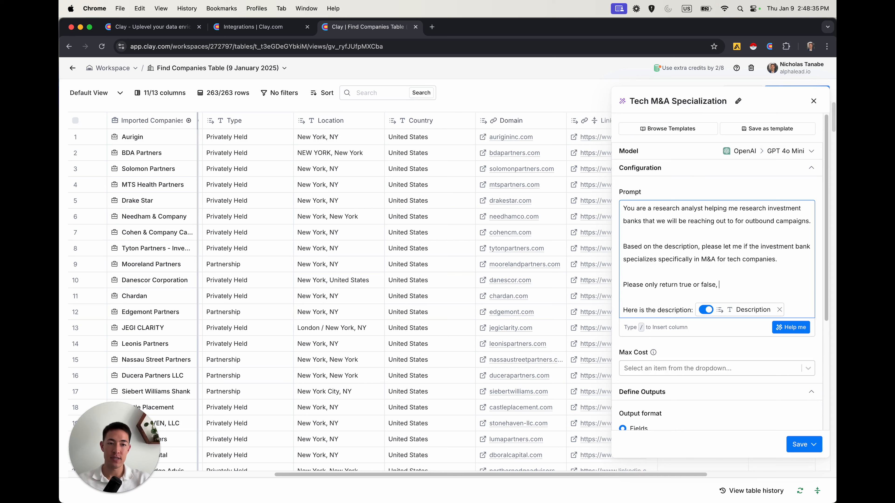
{"action": "type", "text": "and nothing else."}
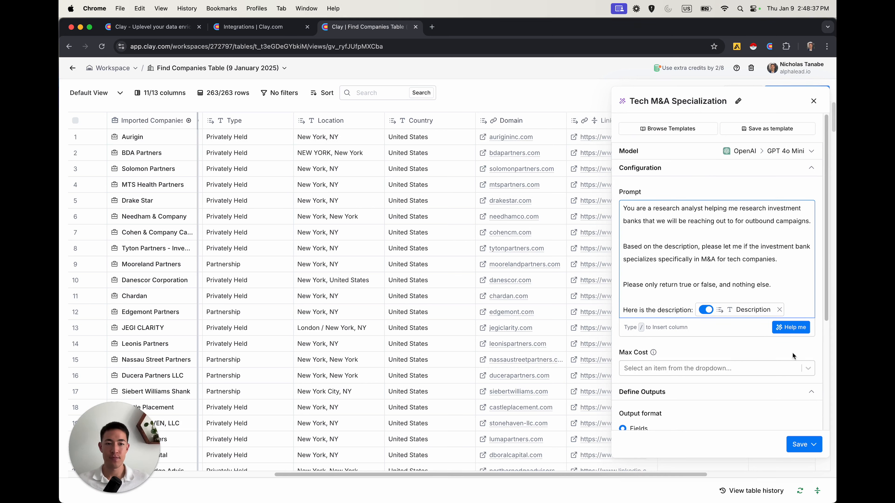
Step: Save the revised Tech M&A Specialization prompt and rerun it on 10 rows
{"action": "left_click", "coordinate": [797, 440]}
{"action": "left_click", "coordinate": [761, 389]}
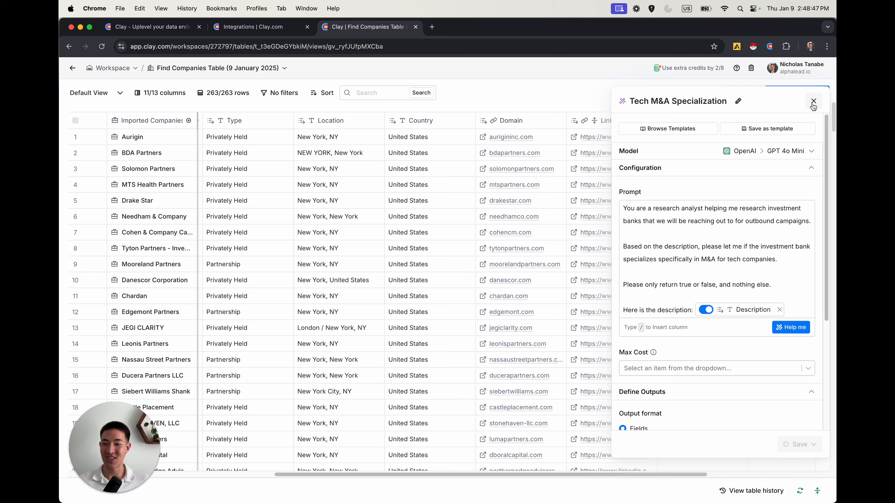
{"action": "scroll", "coordinate": [745, 198], "scroll_direction": "down", "scroll_amount": 5}
{"action": "scroll", "coordinate": [749, 199], "scroll_direction": "up", "scroll_amount": 5}
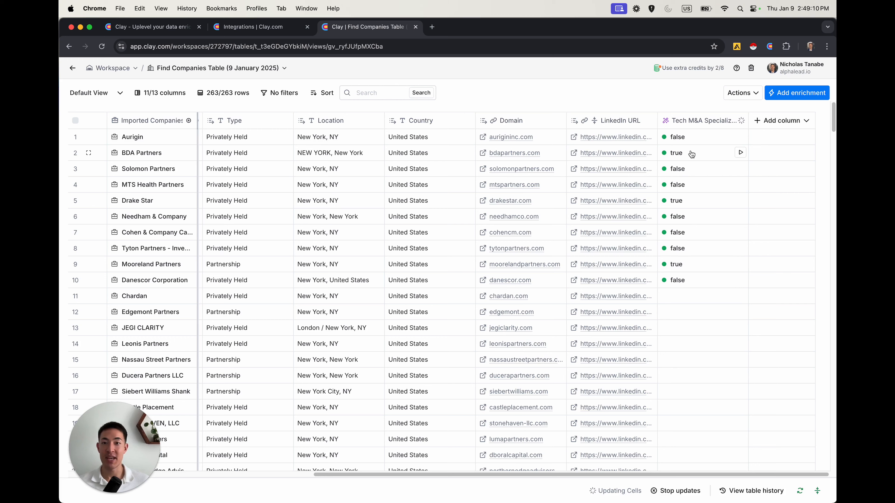
Step: Check the AI result and reasoning for Mooreland Partners against its full description
{"action": "left_click", "coordinate": [684, 264]}
{"action": "left_click_drag", "start_coordinate": [642, 476], "coordinate": [438, 477]}
{"action": "double_click", "coordinate": [301, 264]}
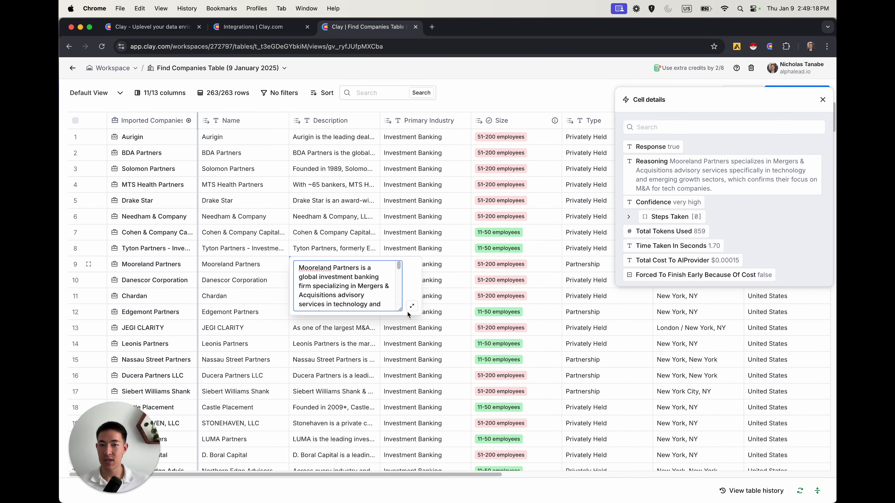
{"action": "left_click", "coordinate": [412, 306]}
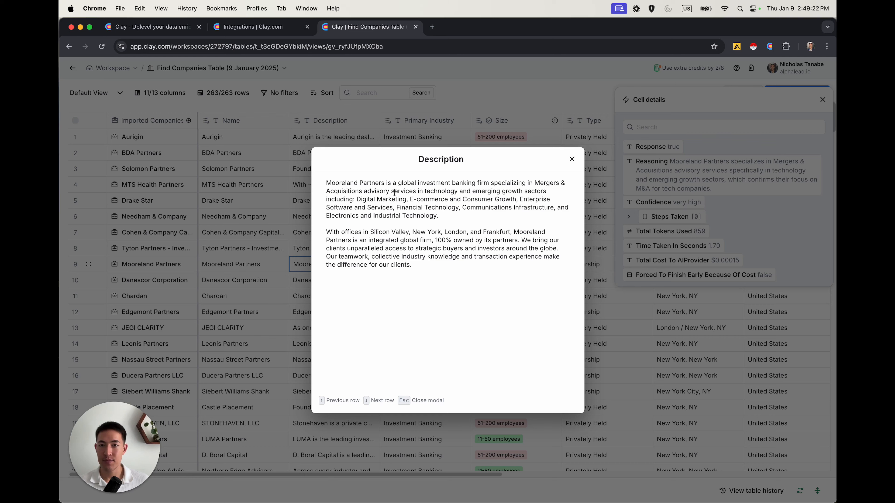
{"action": "left_click_drag", "start_coordinate": [422, 192], "coordinate": [550, 190]}
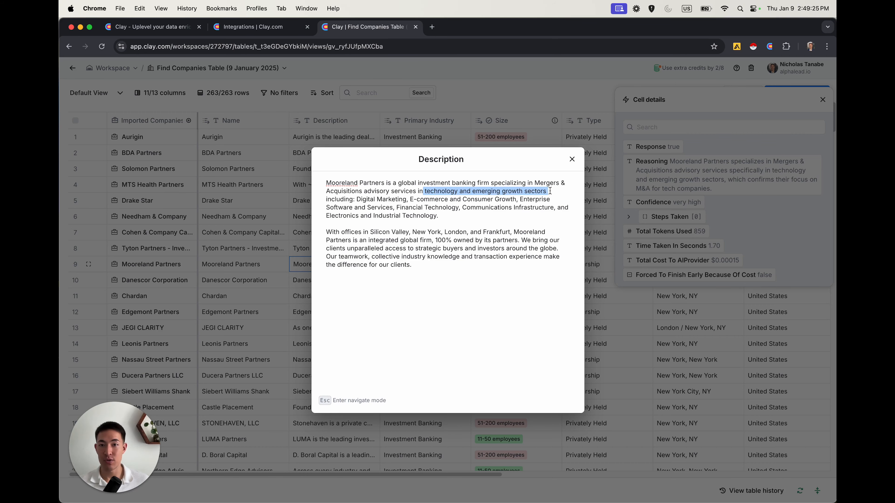
{"action": "left_click", "coordinate": [572, 159]}
{"action": "left_click", "coordinate": [823, 100]}
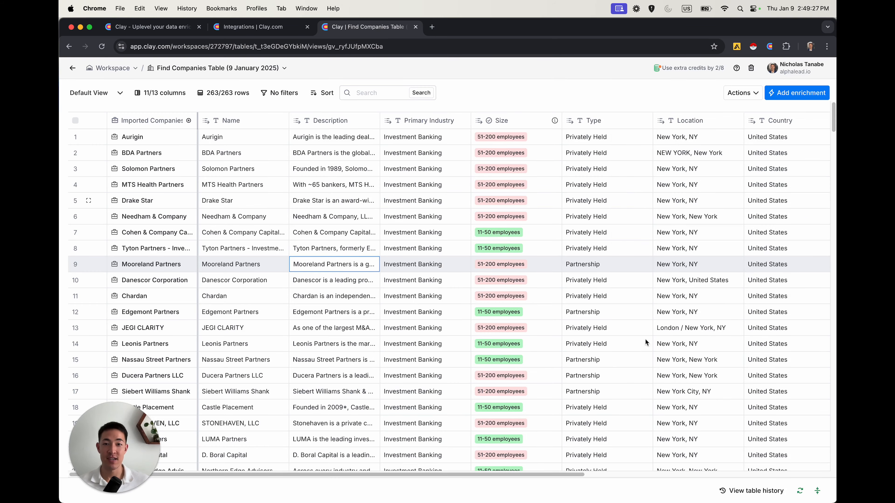
Step: Compare the AI result and reasoning for Tyton Partners with the company's full description
{"action": "left_click_drag", "start_coordinate": [435, 474], "coordinate": [640, 475]}
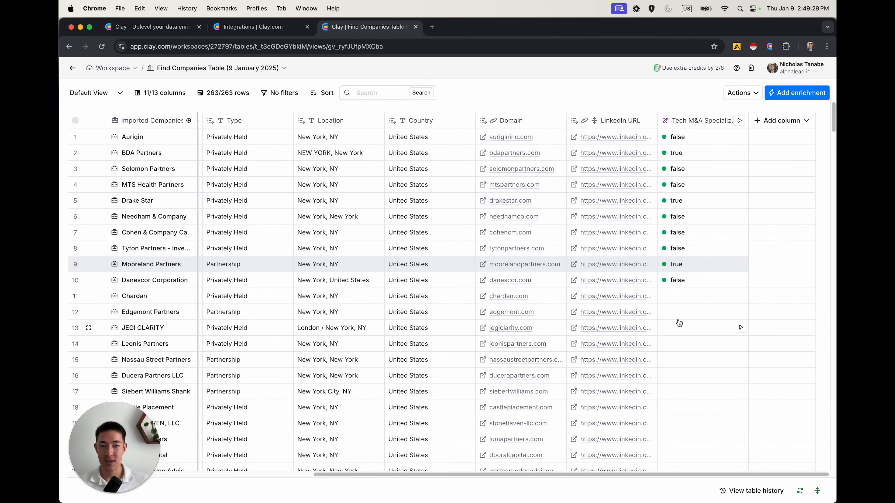
{"action": "left_click", "coordinate": [682, 249]}
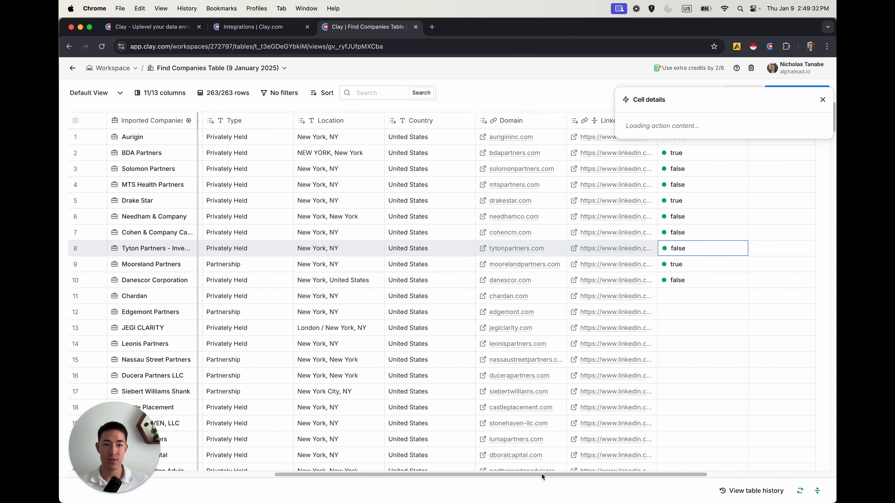
{"action": "left_click_drag", "start_coordinate": [540, 474], "coordinate": [337, 474]}
{"action": "double_click", "coordinate": [346, 248]}
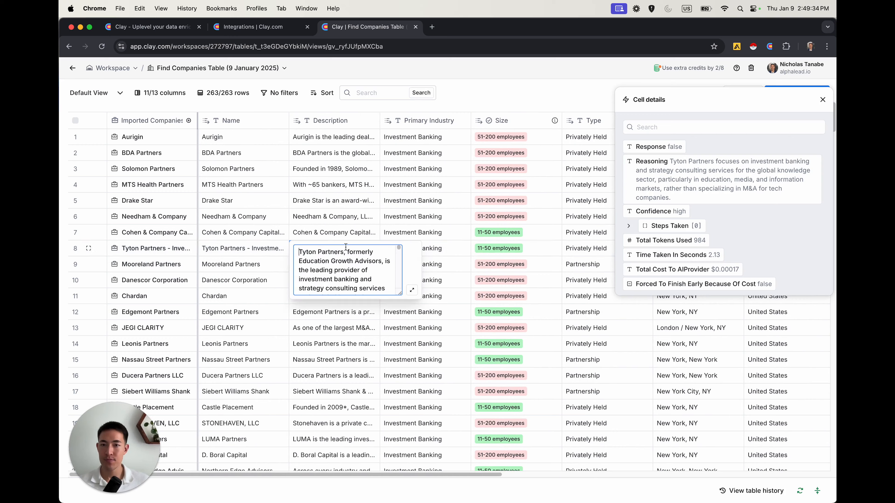
{"action": "left_click", "coordinate": [412, 290]}
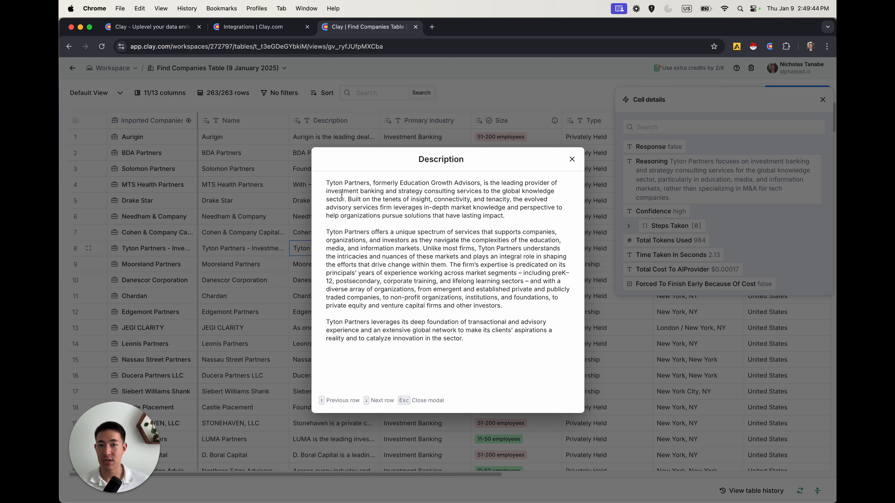
{"action": "left_click_drag", "start_coordinate": [502, 191], "coordinate": [344, 199]}
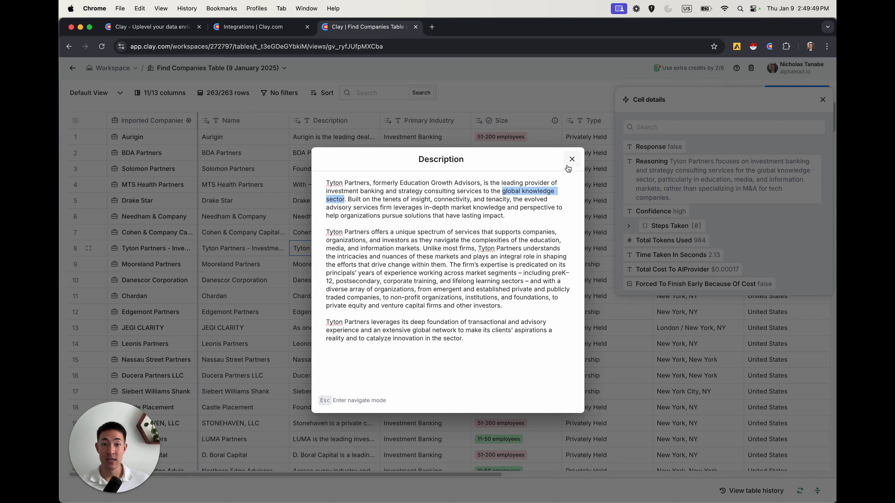
{"action": "left_click", "coordinate": [571, 159]}
{"action": "left_click", "coordinate": [823, 100]}
Step: Run the Tech M&A Specialization enrichment on all rows that haven't run or have errors
{"action": "left_click_drag", "start_coordinate": [452, 476], "coordinate": [708, 473]}
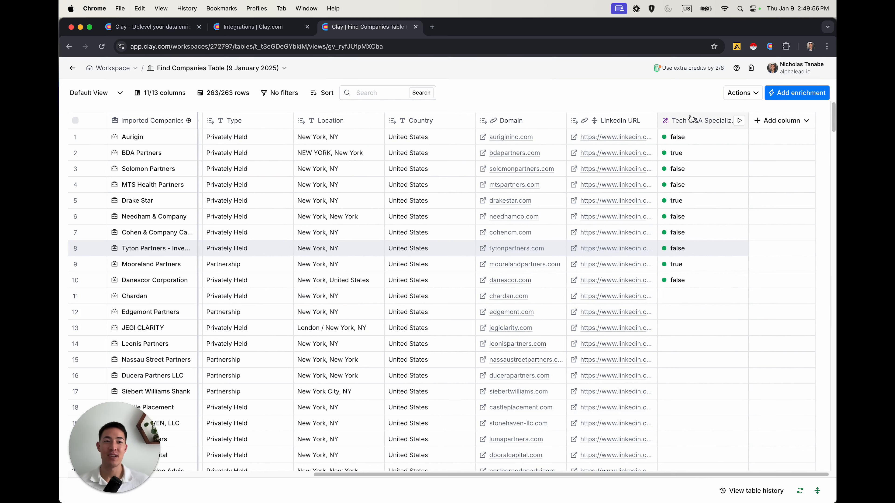
{"action": "left_click", "coordinate": [739, 121]}
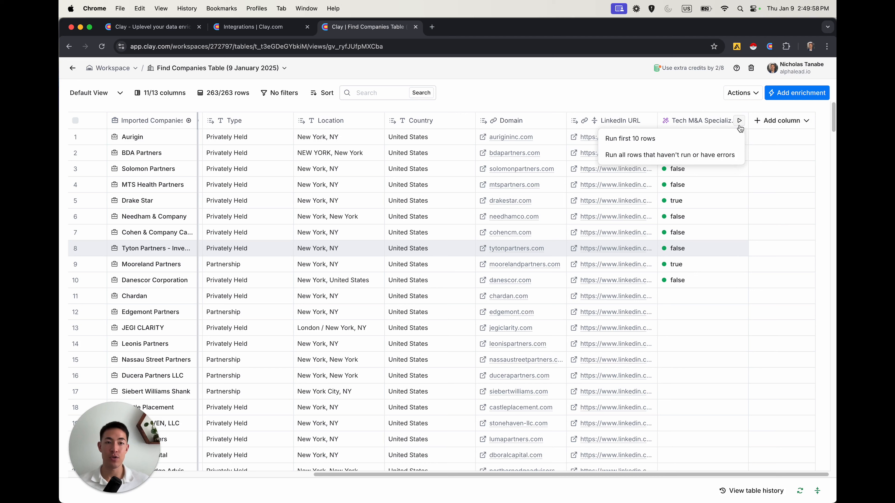
{"action": "left_click", "coordinate": [649, 158]}
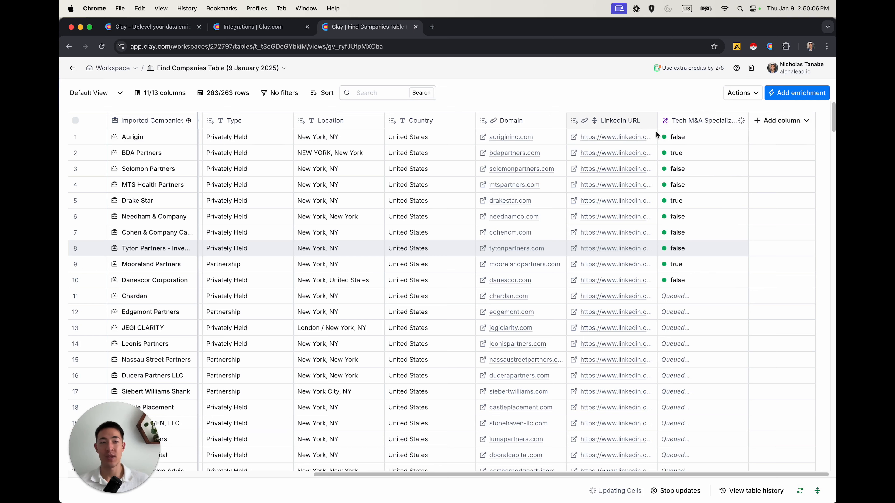
Step: Add the Response value from the Aurigin row's AI result details to the table as a new column named Response
{"action": "left_click", "coordinate": [693, 139]}
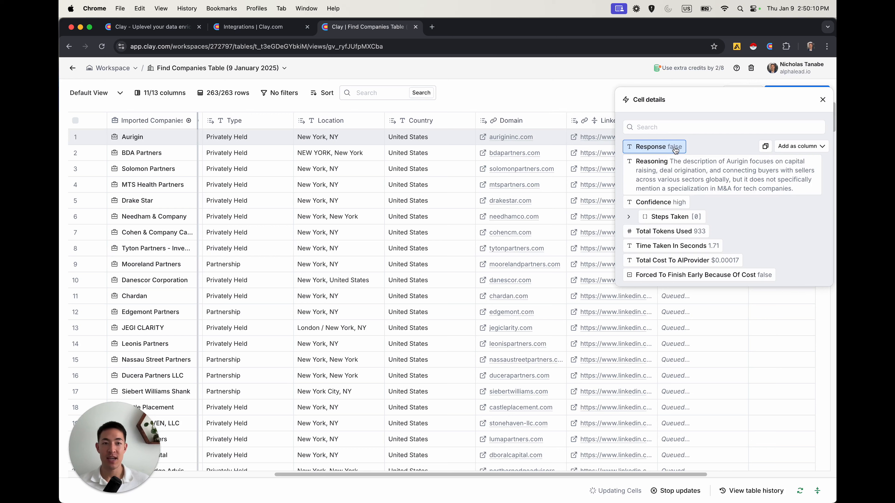
{"action": "left_click", "coordinate": [799, 146]}
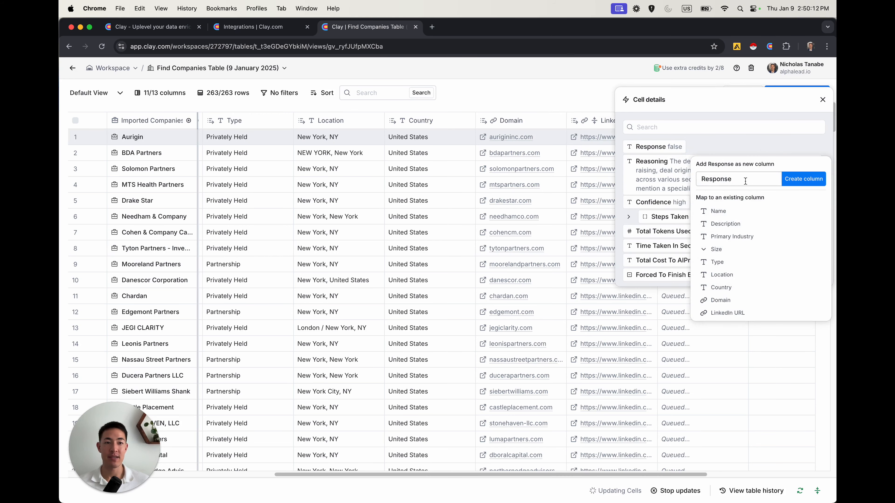
{"action": "left_click", "coordinate": [802, 180]}
{"action": "left_click", "coordinate": [822, 100]}
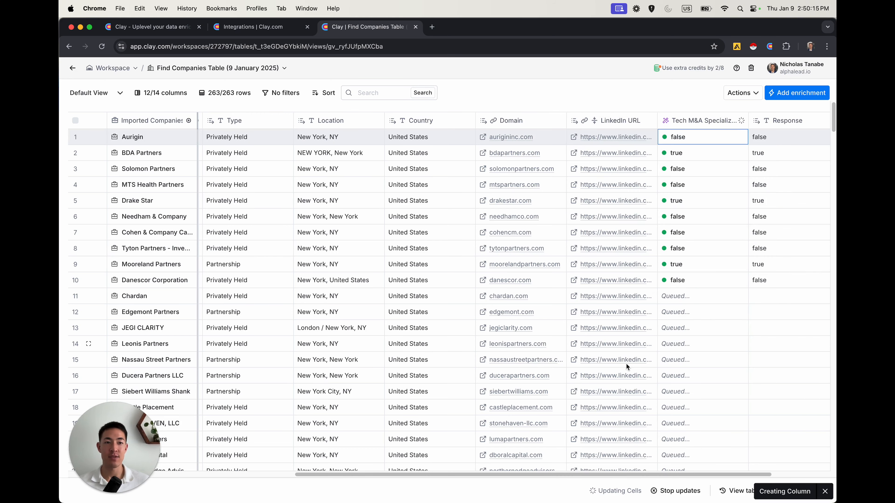
Step: Review the AI results down the table and filter it to rows where Response is equal to true
{"action": "left_click_drag", "start_coordinate": [556, 475], "coordinate": [679, 484]}
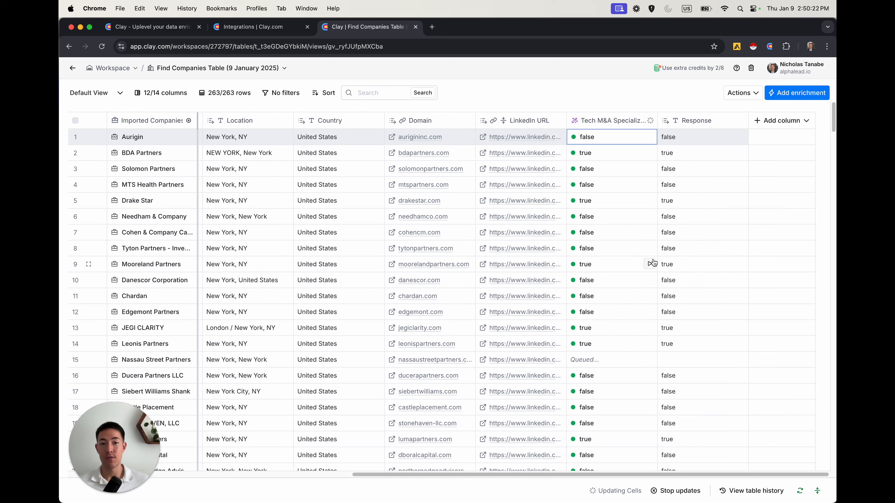
{"action": "scroll", "coordinate": [621, 175], "scroll_direction": "down", "scroll_amount": 20}
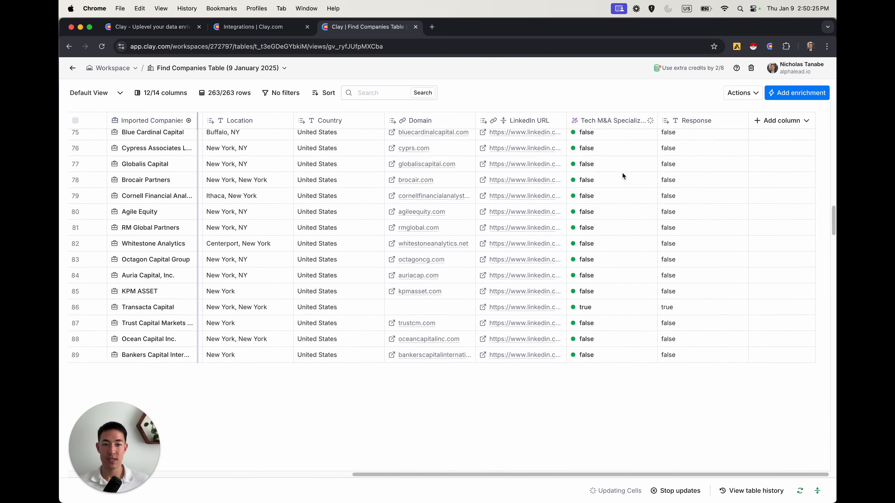
{"action": "scroll", "coordinate": [621, 172], "scroll_direction": "down", "scroll_amount": 20}
{"action": "scroll", "coordinate": [622, 172], "scroll_direction": "up", "scroll_amount": 15}
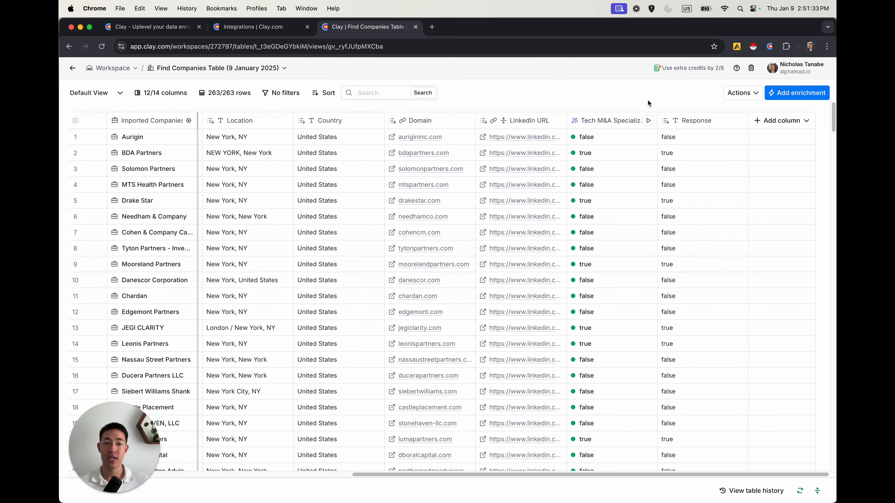
{"action": "left_click", "coordinate": [687, 121]}
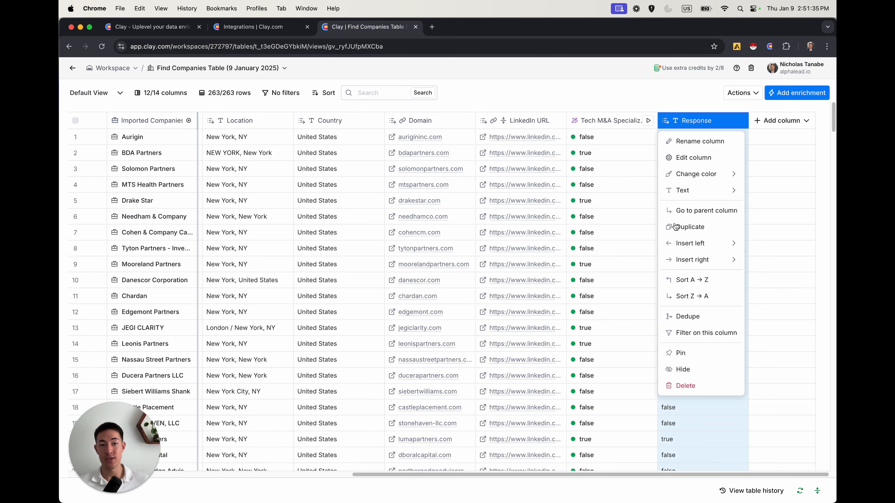
{"action": "left_click", "coordinate": [706, 333]}
{"action": "left_click", "coordinate": [450, 113]}
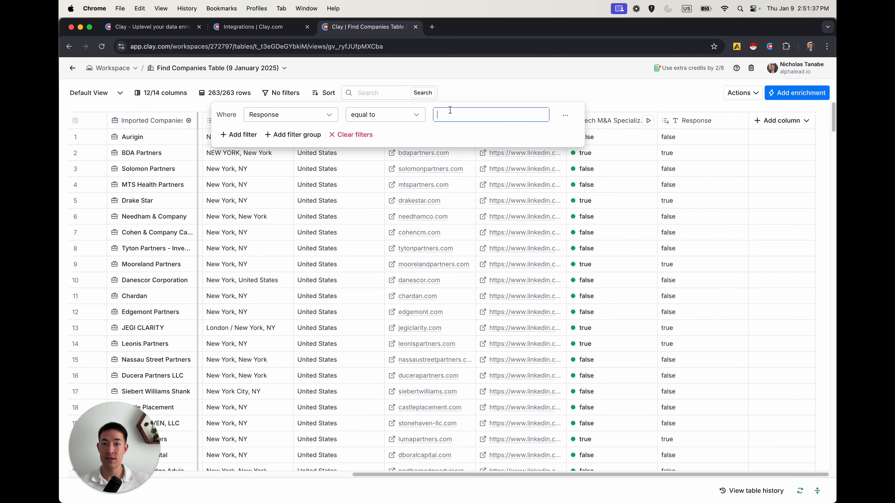
{"action": "type", "text": "true"}
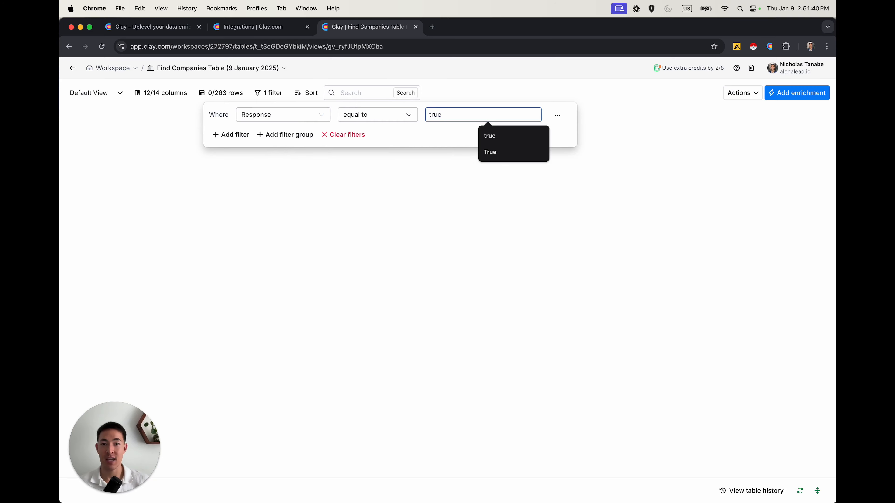
{"action": "key", "text": "Return"}
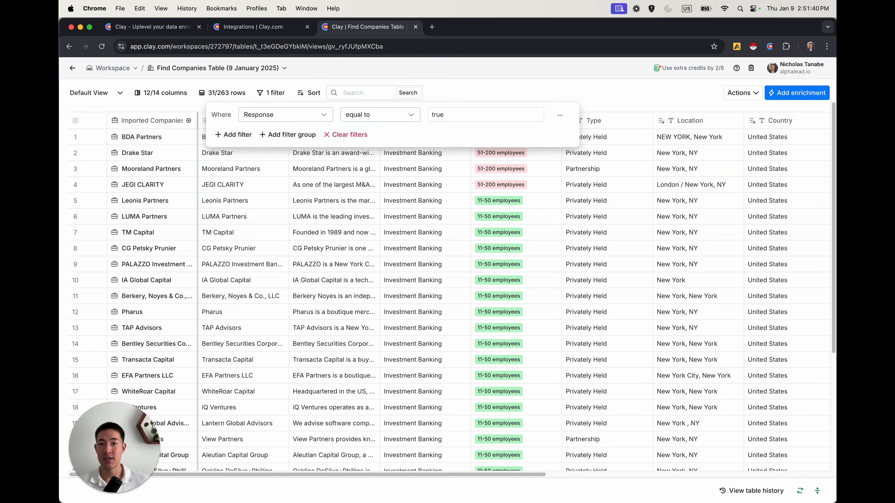
{"action": "left_click", "coordinate": [451, 100]}
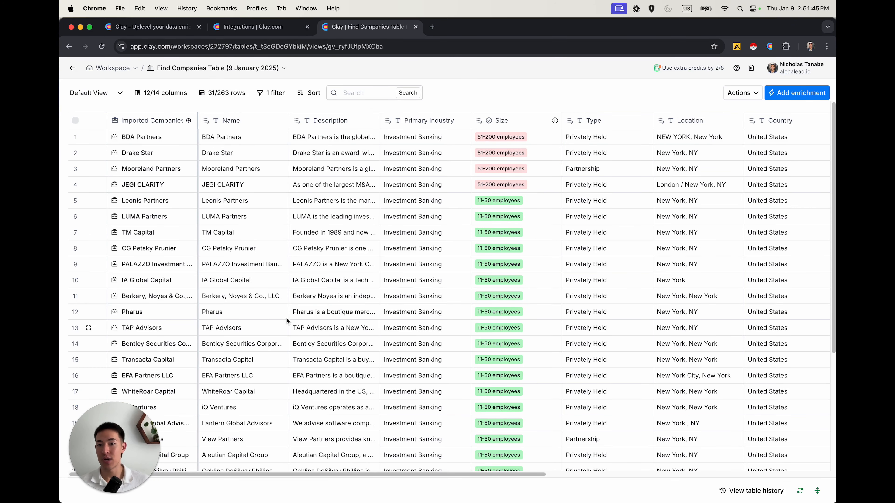
Step: Add the Recent M&A deals template as a Use AI enrichment, with the Domain column as its domain input
{"action": "scroll", "coordinate": [288, 324], "scroll_direction": "down", "scroll_amount": 1}
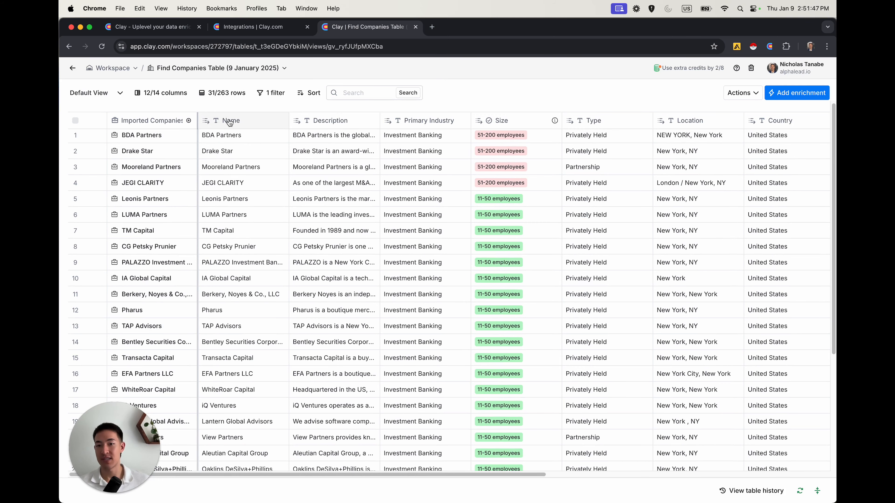
{"action": "left_click_drag", "start_coordinate": [343, 472], "coordinate": [539, 472]}
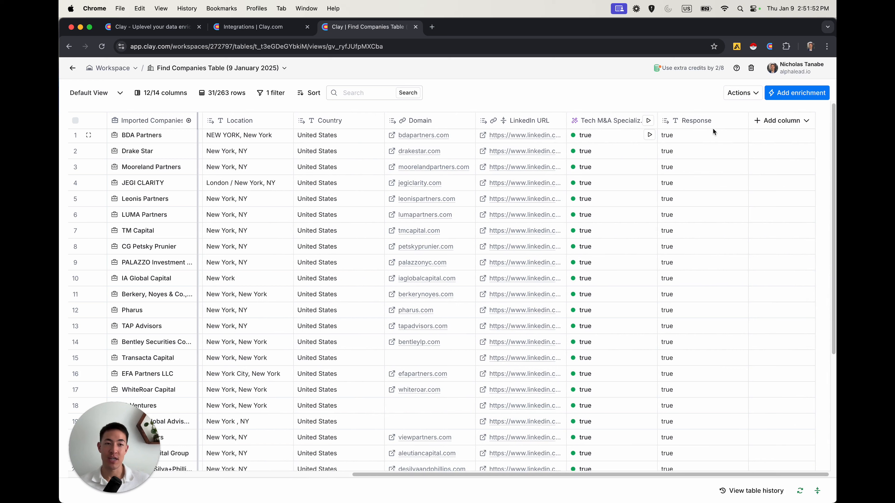
{"action": "left_click", "coordinate": [790, 93]}
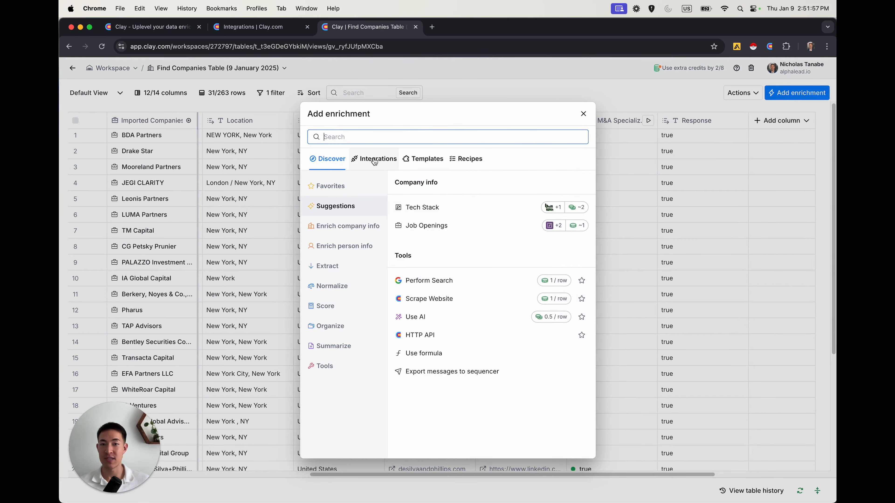
{"action": "left_click", "coordinate": [410, 159]}
{"action": "mouse_move", "coordinate": [440, 180]}
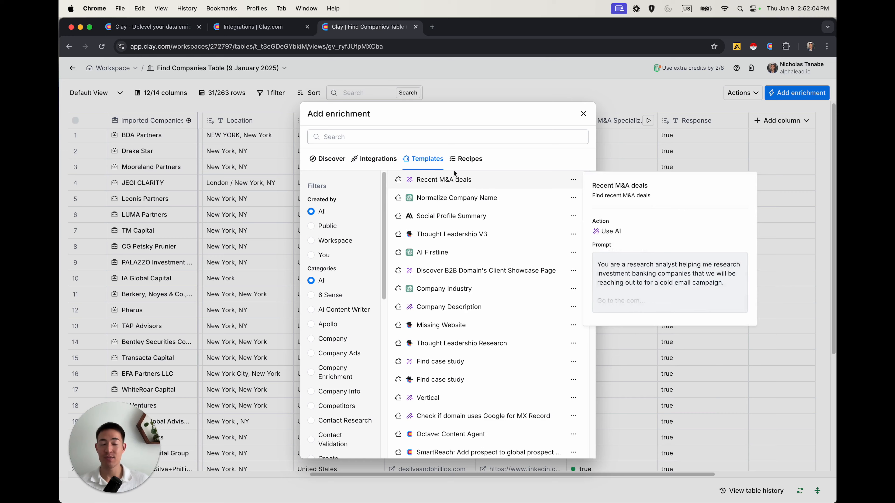
{"action": "left_click", "coordinate": [443, 182]}
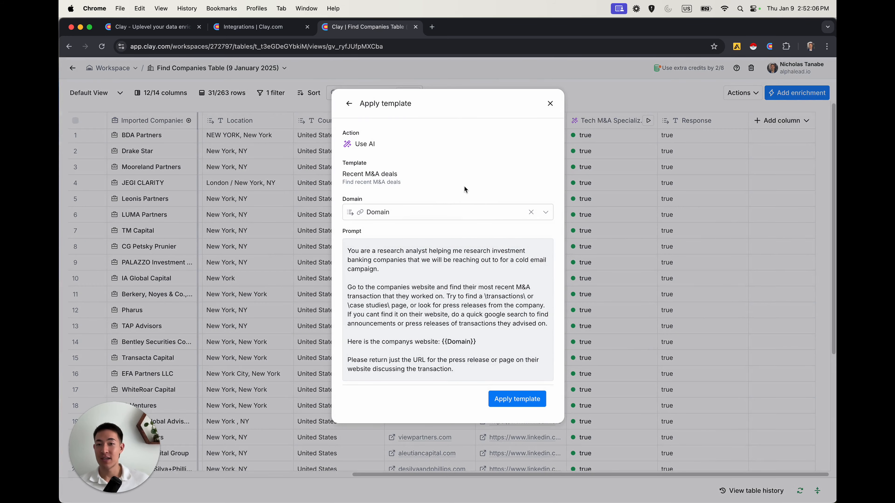
{"action": "mouse_move", "coordinate": [387, 216]}
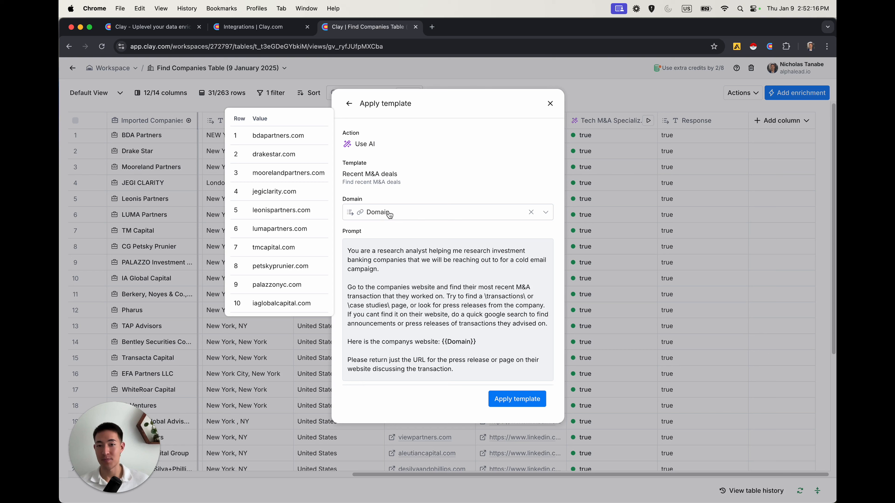
{"action": "left_click", "coordinate": [501, 402]}
Step: Generate an AI run-condition formula for the enrichment from the prompt "Only run if Response is true"
{"action": "scroll", "coordinate": [672, 237], "scroll_direction": "down", "scroll_amount": 5}
{"action": "scroll", "coordinate": [755, 310], "scroll_direction": "down", "scroll_amount": 10}
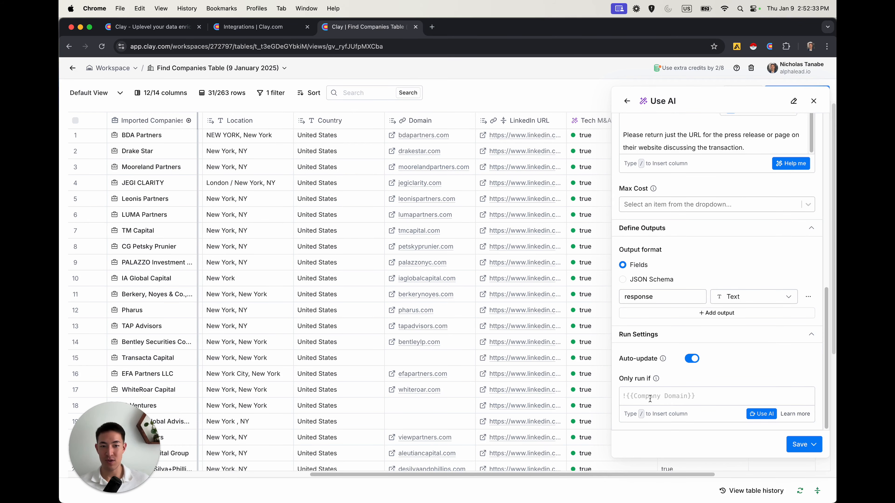
{"action": "left_click", "coordinate": [749, 414]}
{"action": "left_click", "coordinate": [319, 218]}
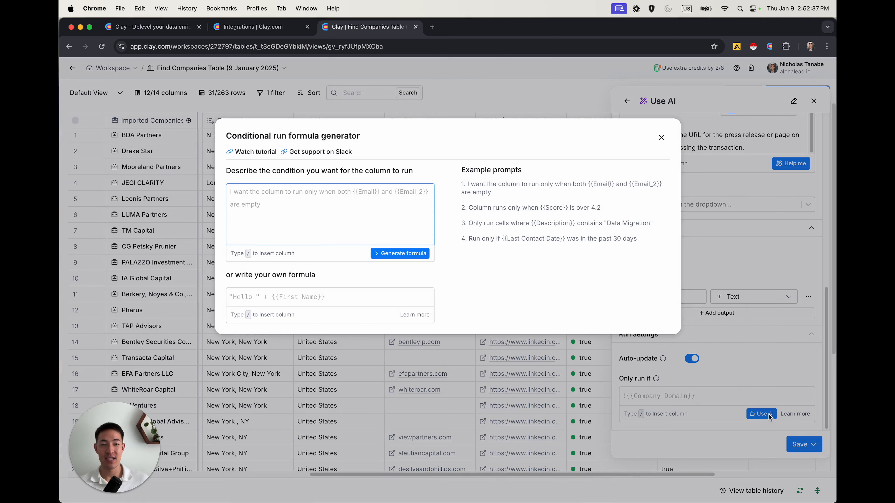
{"action": "type", "text": "/"}
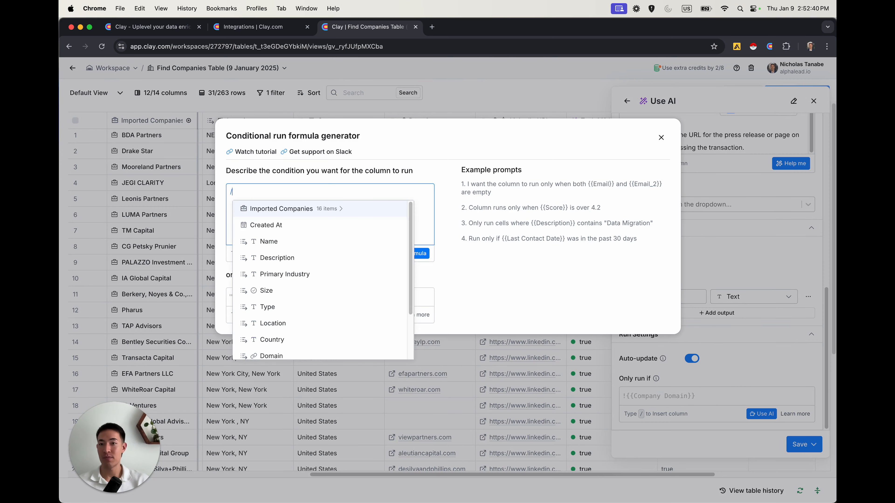
{"action": "left_click", "coordinate": [282, 191]}
{"action": "key", "text": "BackSpace"}
{"action": "type", "text": "Only run if /"}
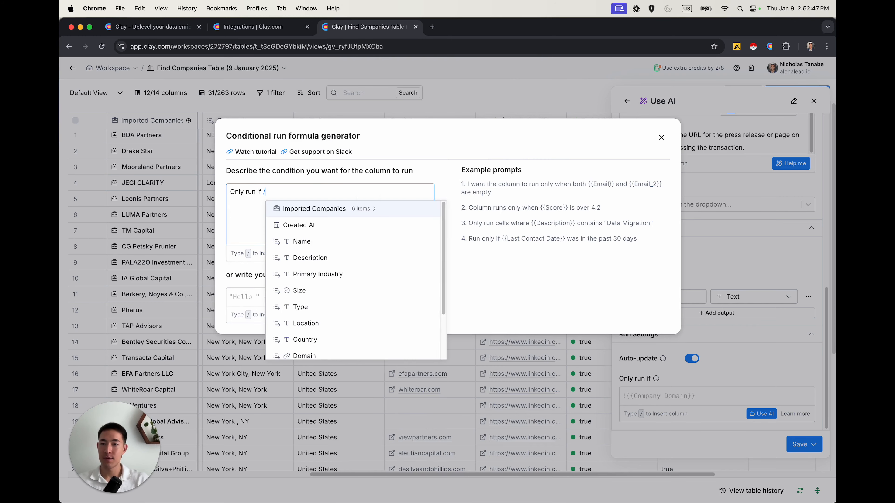
{"action": "scroll", "coordinate": [316, 341], "scroll_direction": "down", "scroll_amount": 2}
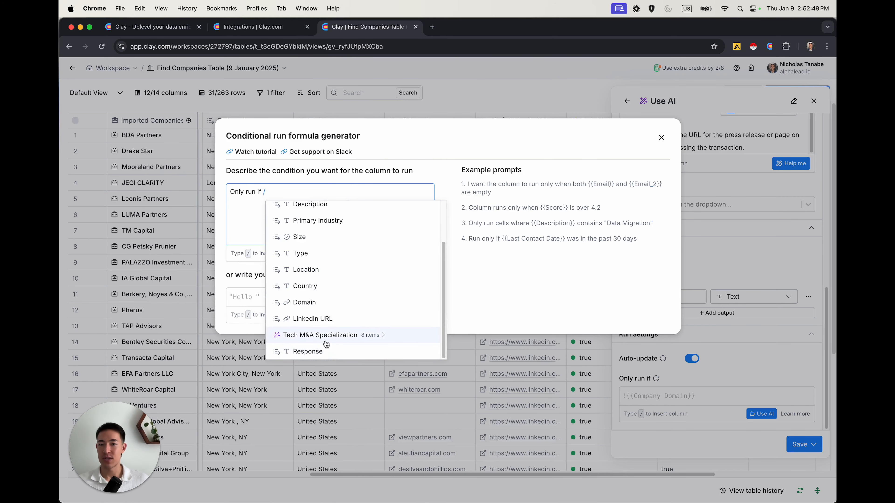
{"action": "left_click", "coordinate": [318, 351]}
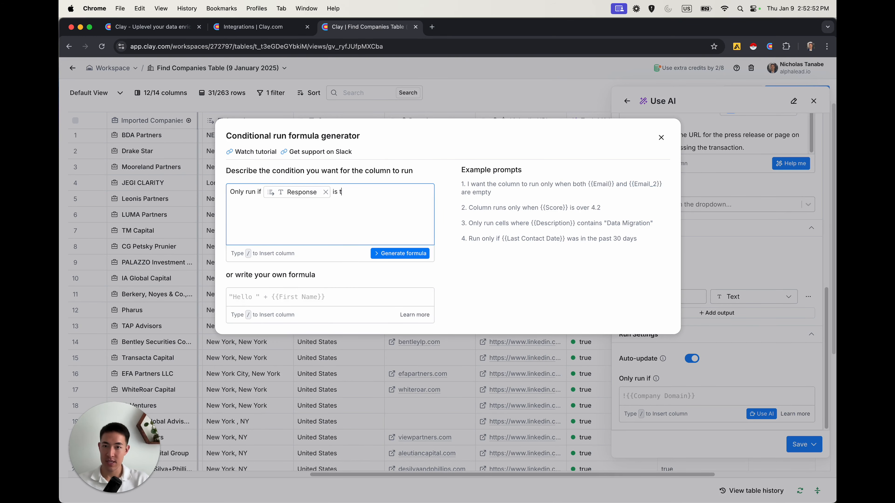
{"action": "left_click", "coordinate": [386, 251]}
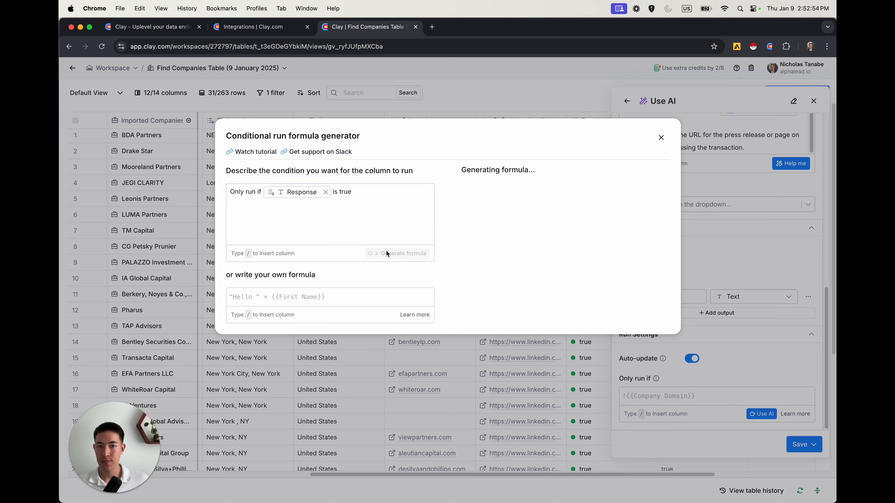
Step: Put "true" in quotes in the condition prompt, regenerate and accept the formula, and save the enrichment column without running it
{"action": "left_click", "coordinate": [340, 197]}
{"action": "type", "text": "\""}
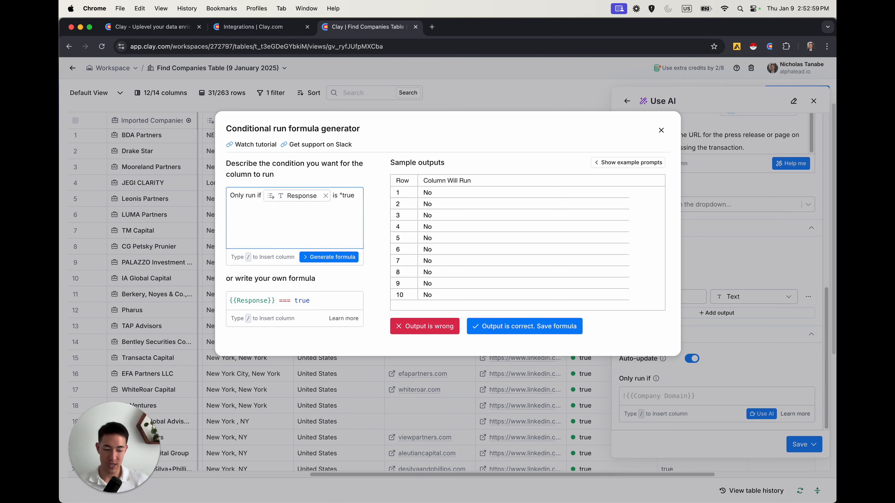
{"action": "left_click", "coordinate": [344, 256]}
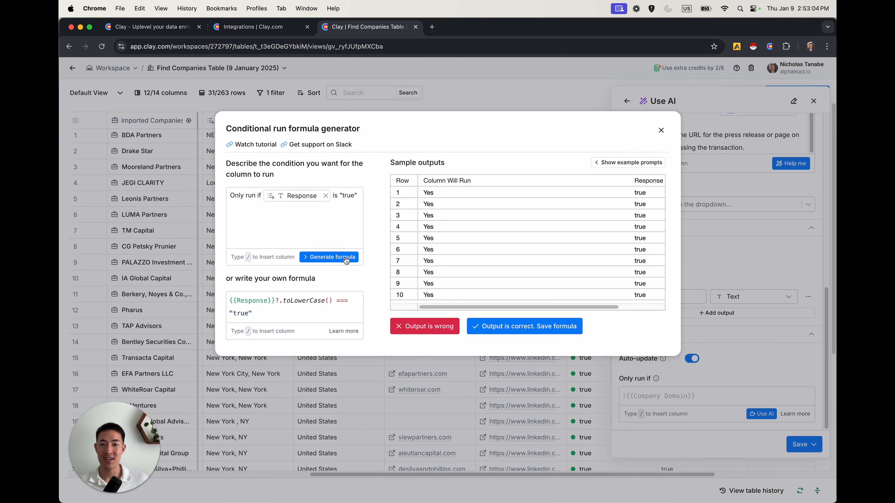
{"action": "left_click", "coordinate": [528, 328]}
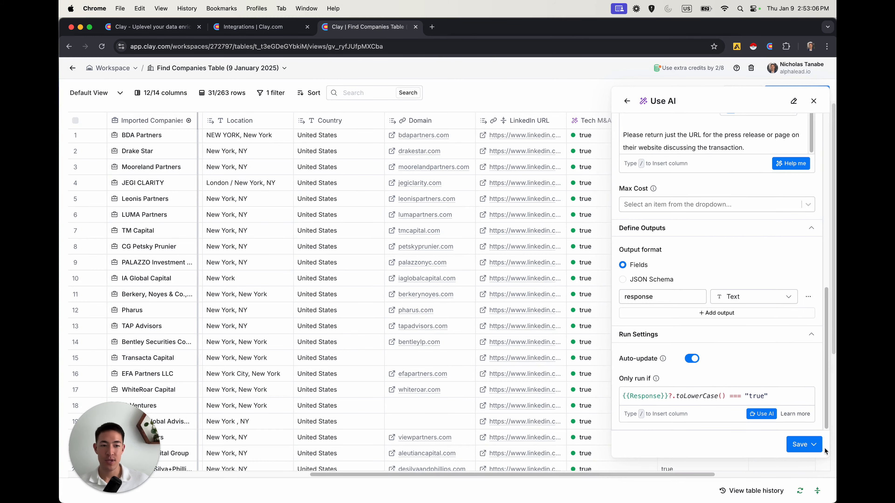
{"action": "left_click", "coordinate": [794, 447]}
{"action": "left_click", "coordinate": [740, 424]}
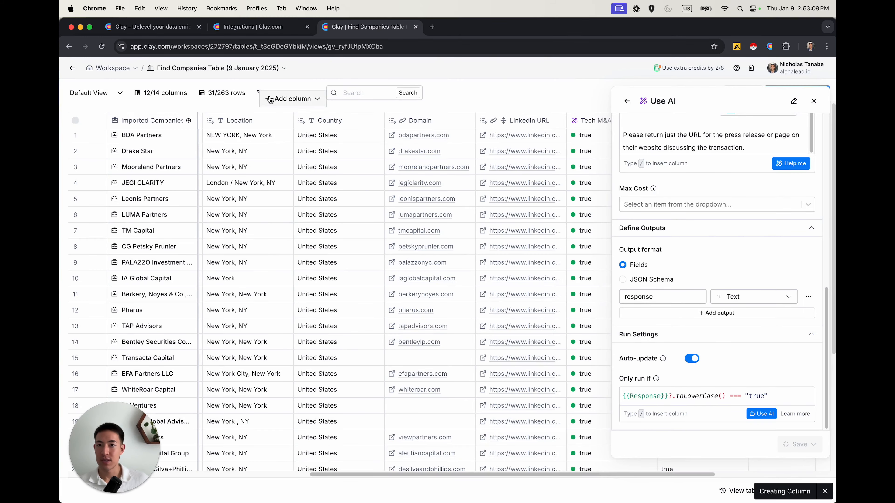
Step: Clear the table's Response filter so that all companies are listed
{"action": "left_click", "coordinate": [290, 99]}
{"action": "left_click", "coordinate": [270, 92]}
{"action": "left_click", "coordinate": [270, 92]}
{"action": "left_click", "coordinate": [343, 133]}
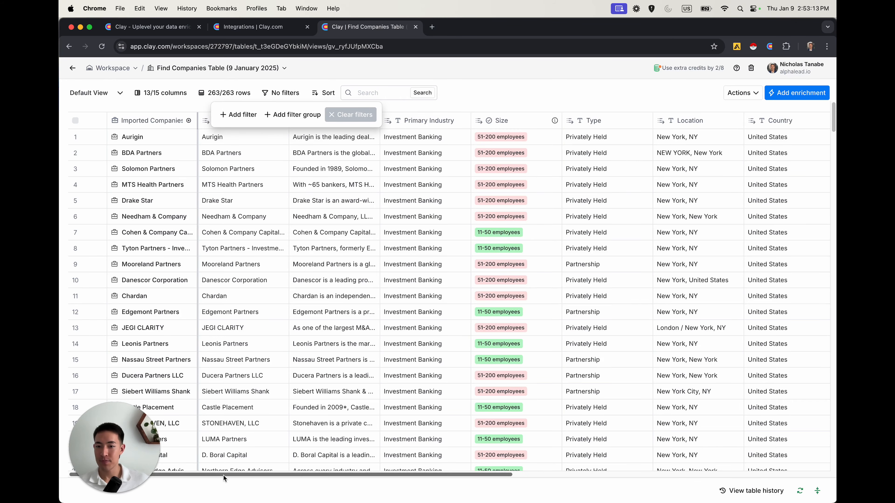
Step: Run the Recent M&A URL enrichment on the first 10 rows
{"action": "left_click_drag", "start_coordinate": [223, 476], "coordinate": [692, 471]}
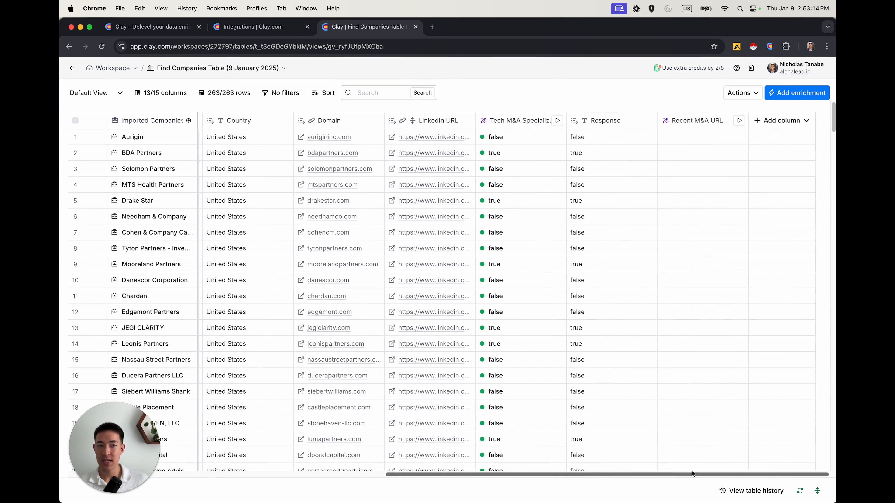
{"action": "left_click", "coordinate": [739, 120]}
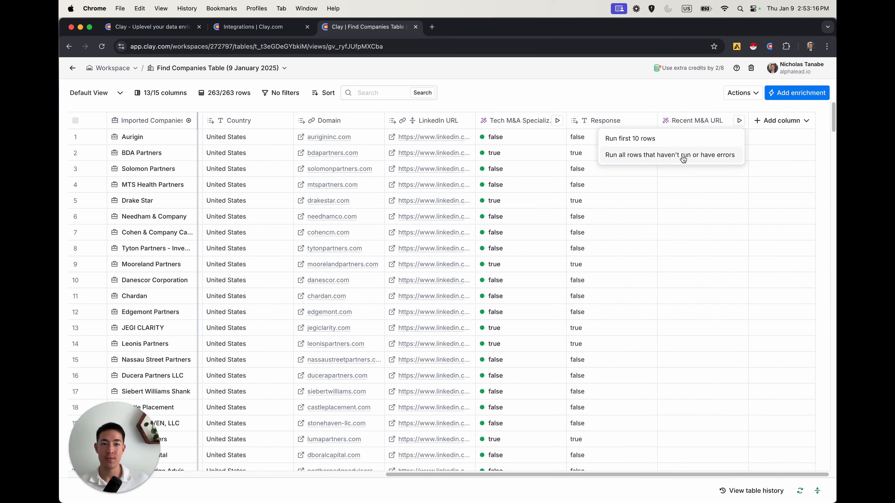
{"action": "left_click", "coordinate": [685, 139]}
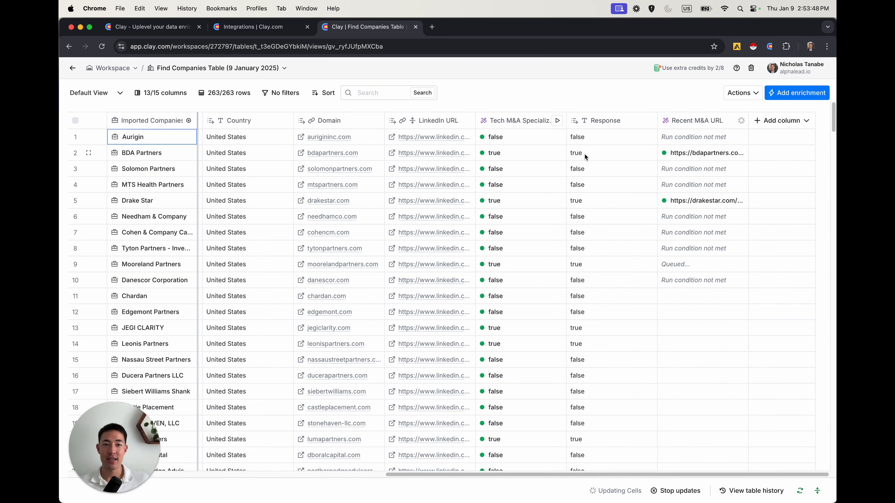
Step: Check the Recent M&A URL result for BDA Partners against its reasoning and the linked transaction page, and return to the table
{"action": "left_click", "coordinate": [680, 153]}
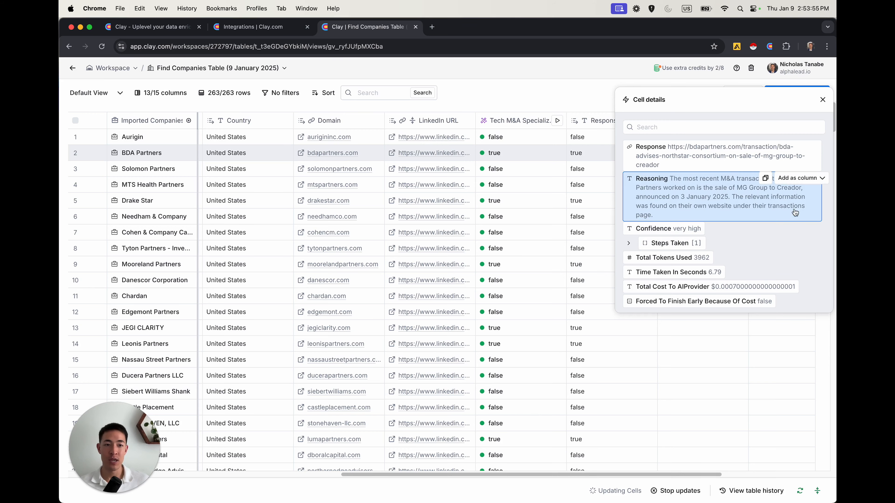
{"action": "left_click", "coordinate": [725, 156]}
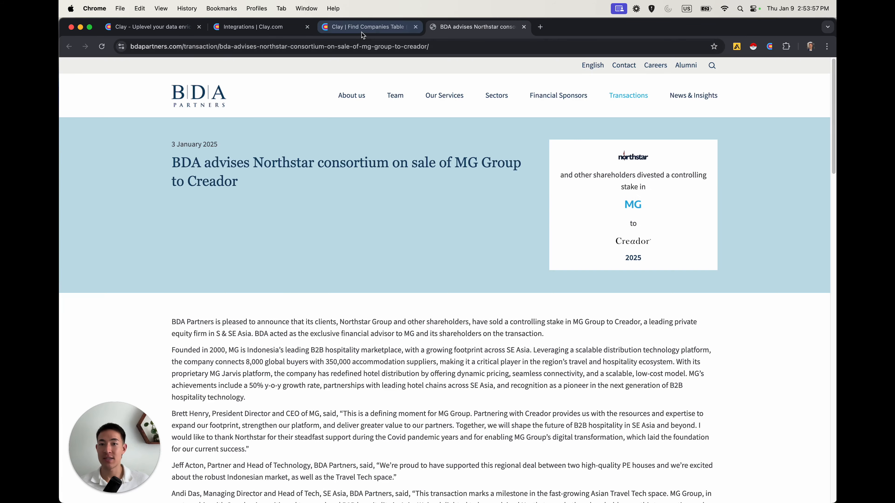
{"action": "scroll", "coordinate": [451, 148], "scroll_direction": "down", "scroll_amount": 10}
{"action": "scroll", "coordinate": [396, 199], "scroll_direction": "up", "scroll_amount": 15}
{"action": "scroll", "coordinate": [401, 181], "scroll_direction": "down", "scroll_amount": 10}
{"action": "scroll", "coordinate": [401, 181], "scroll_direction": "up", "scroll_amount": 10}
{"action": "scroll", "coordinate": [439, 230], "scroll_direction": "down", "scroll_amount": 3}
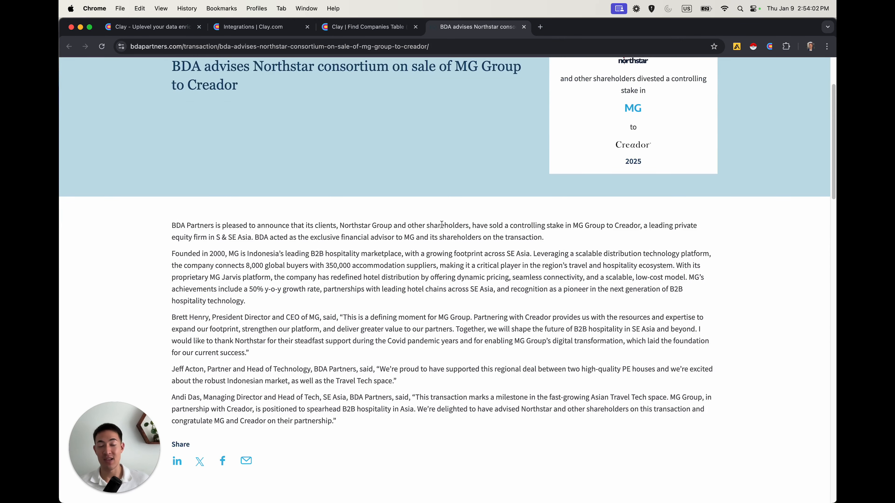
{"action": "scroll", "coordinate": [441, 225], "scroll_direction": "up", "scroll_amount": 3}
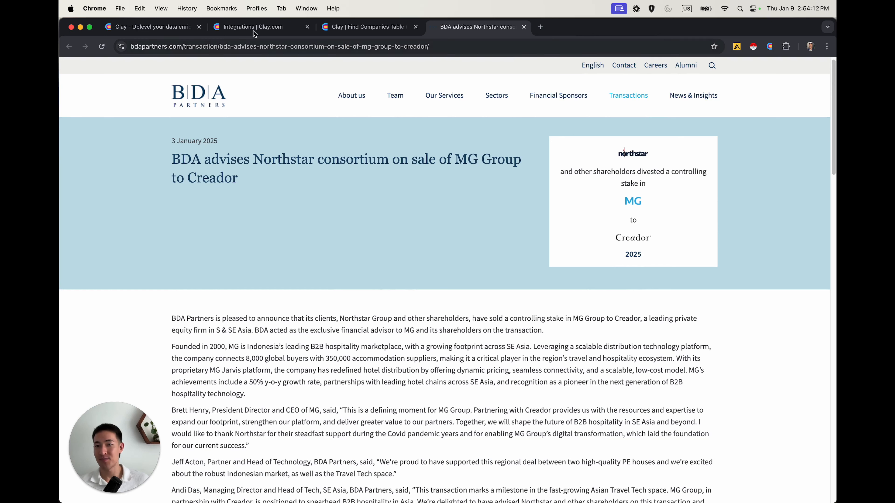
{"action": "left_click", "coordinate": [262, 29]}
{"action": "left_click", "coordinate": [337, 29]}
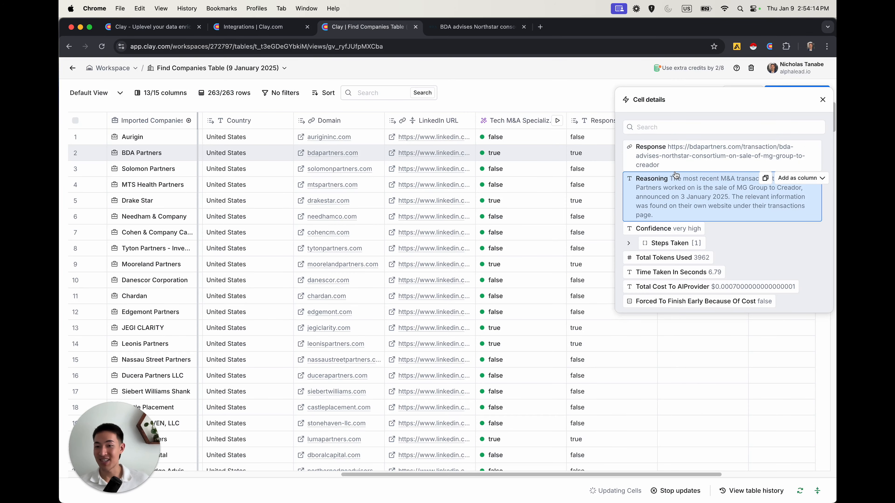
{"action": "left_click", "coordinate": [823, 99]}
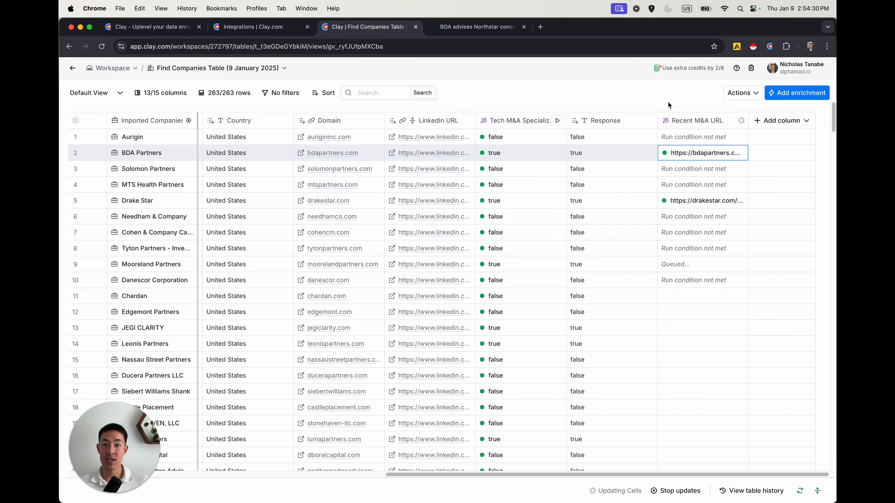
Step: Filter the table to rows where the Response column is equal to true
{"action": "left_click", "coordinate": [622, 121]}
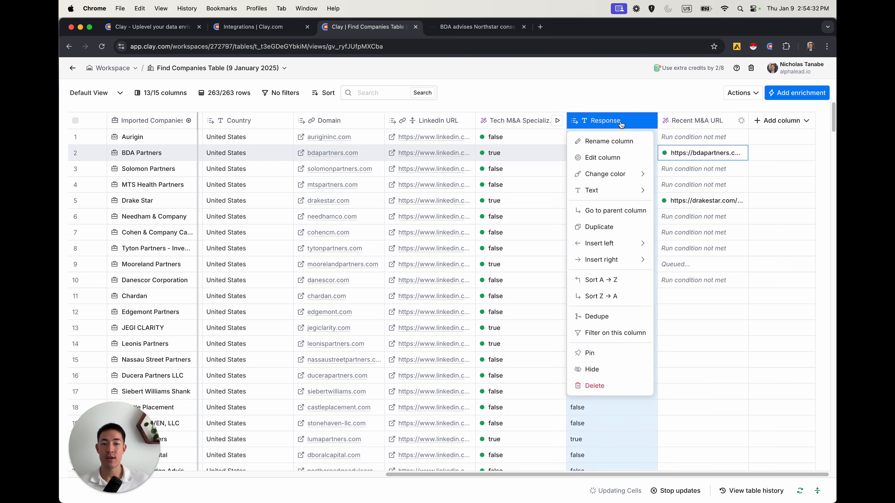
{"action": "left_click", "coordinate": [616, 333]}
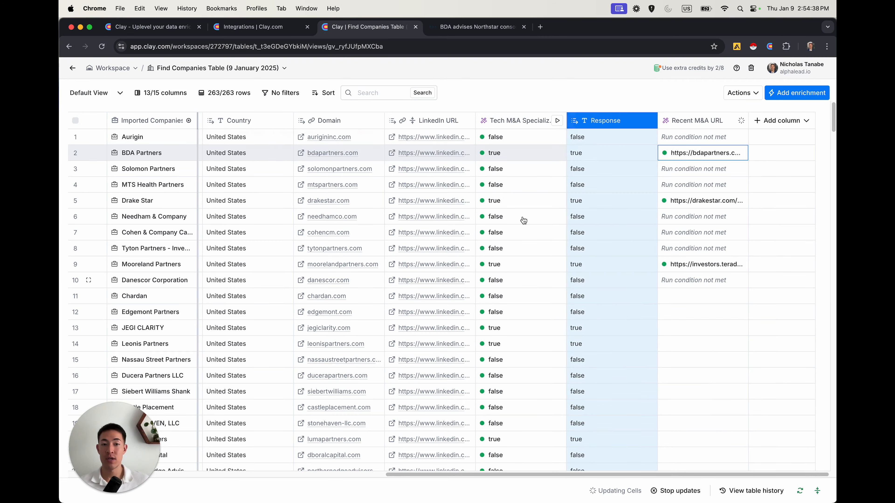
{"action": "left_click", "coordinate": [483, 118]}
{"action": "type", "text": "true"}
{"action": "left_click", "coordinate": [500, 77]}
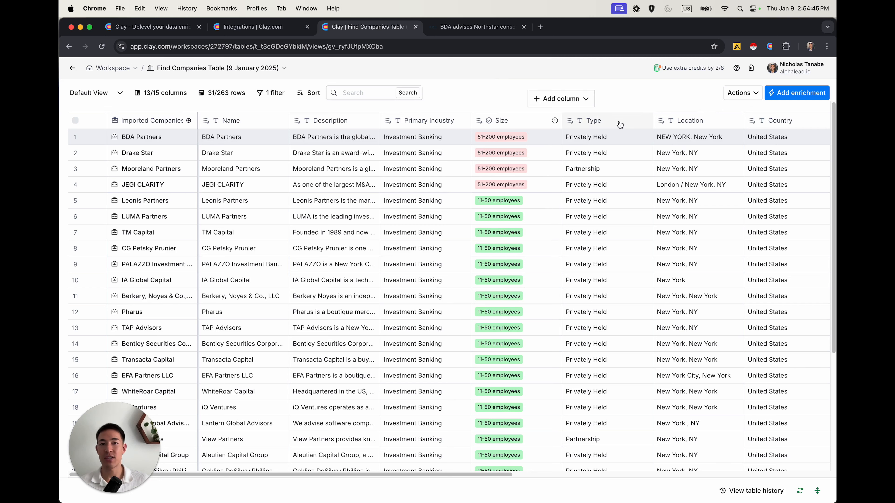
Step: Open a people search for the filtered companies and look over its available filter categories
{"action": "left_click", "coordinate": [742, 94]}
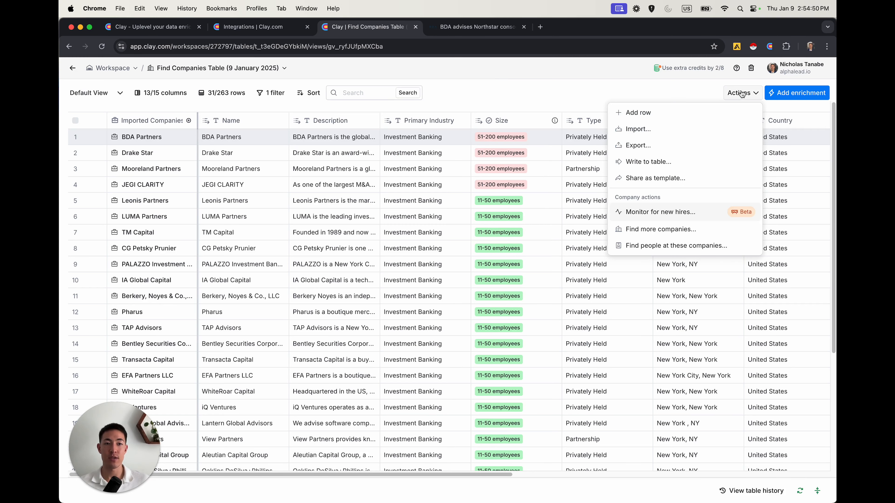
{"action": "left_click", "coordinate": [656, 247]}
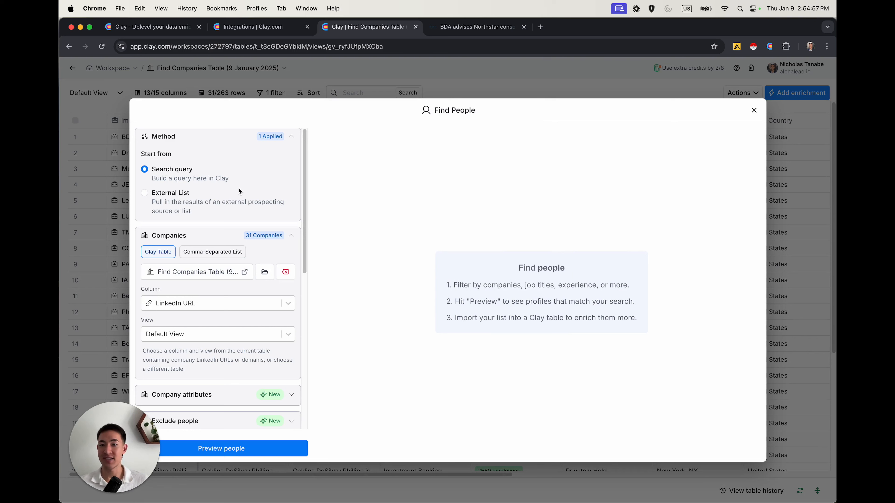
{"action": "scroll", "coordinate": [233, 184], "scroll_direction": "down", "scroll_amount": 6}
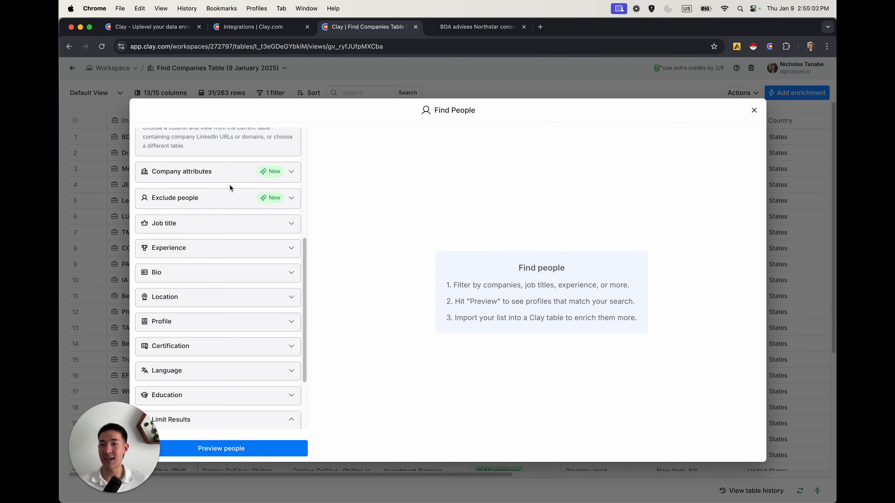
{"action": "scroll", "coordinate": [227, 194], "scroll_direction": "up", "scroll_amount": 6}
{"action": "scroll", "coordinate": [227, 194], "scroll_direction": "down", "scroll_amount": 6}
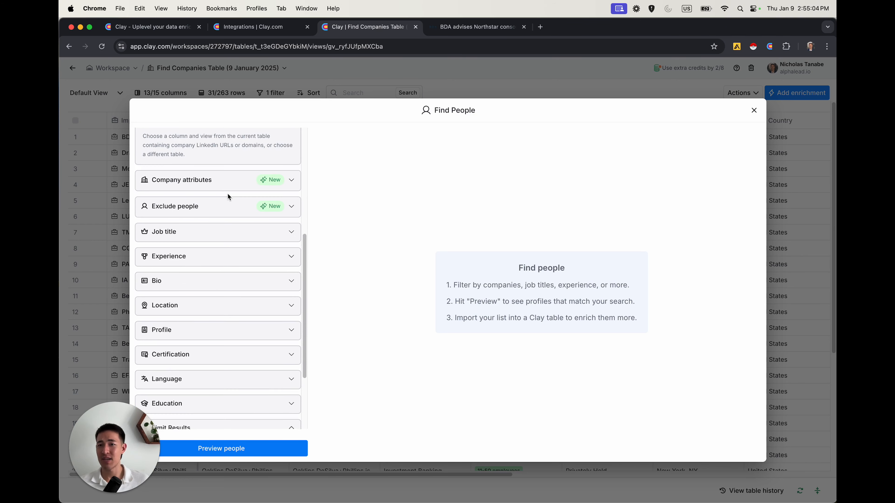
{"action": "scroll", "coordinate": [219, 194], "scroll_direction": "up", "scroll_amount": 6}
{"action": "scroll", "coordinate": [211, 254], "scroll_direction": "down", "scroll_amount": 6}
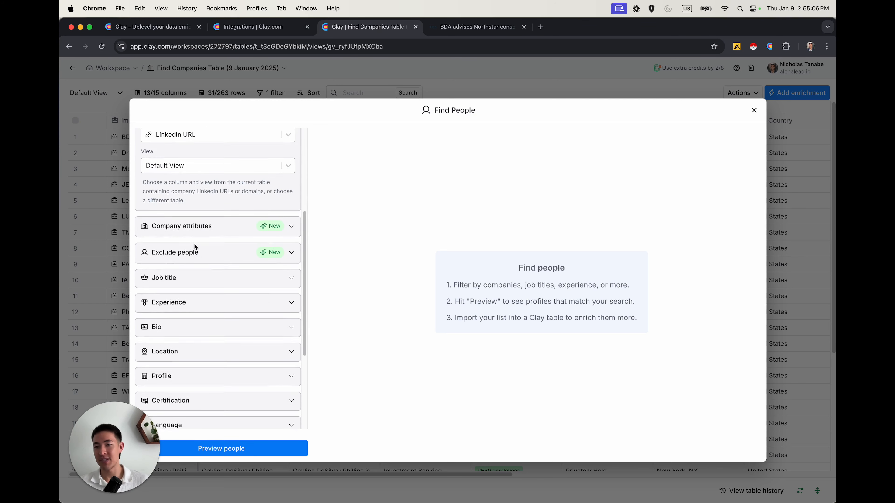
Step: Expand the job title filters of the people search
{"action": "left_click", "coordinate": [203, 260]}
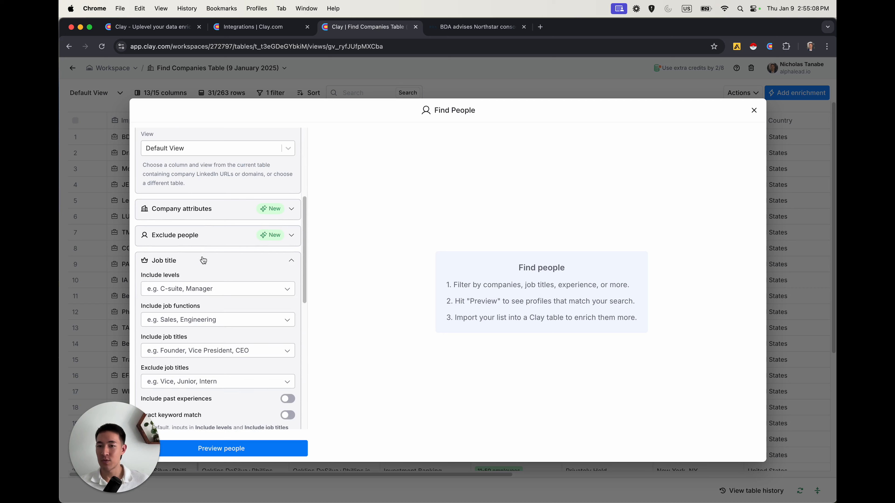
{"action": "left_click", "coordinate": [212, 289]}
{"action": "type", "text": "CEO"}
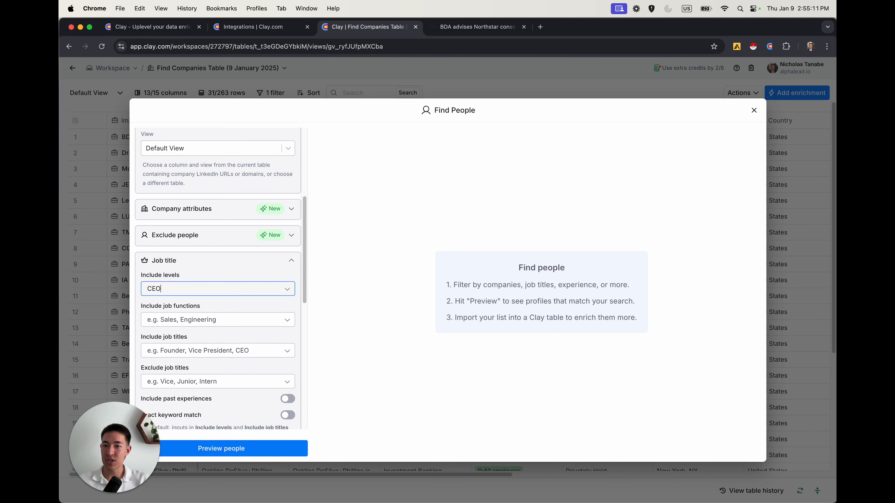
{"action": "key", "text": "BackSpace"}
{"action": "key", "text": "BackSpace"}
{"action": "key", "text": "BackSpace"}
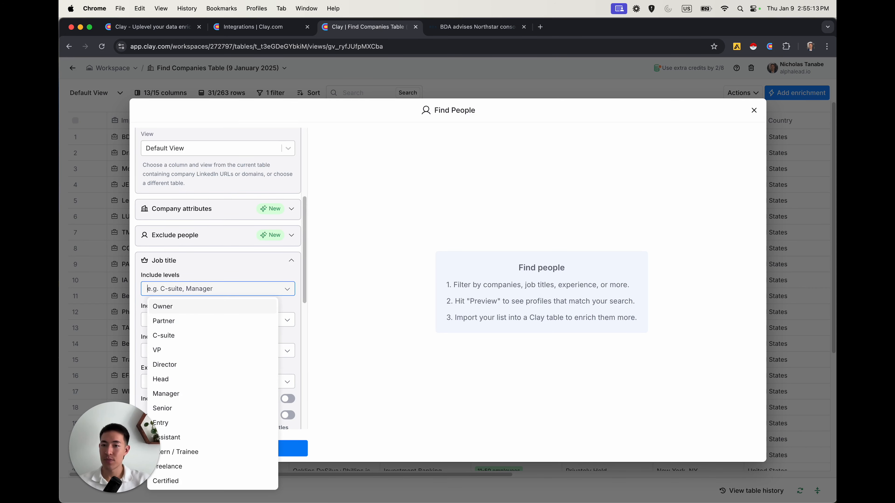
{"action": "left_click", "coordinate": [231, 271]}
Step: Include the job titles CEO, Founder and Managing Director in the people search
{"action": "left_click", "coordinate": [194, 349]}
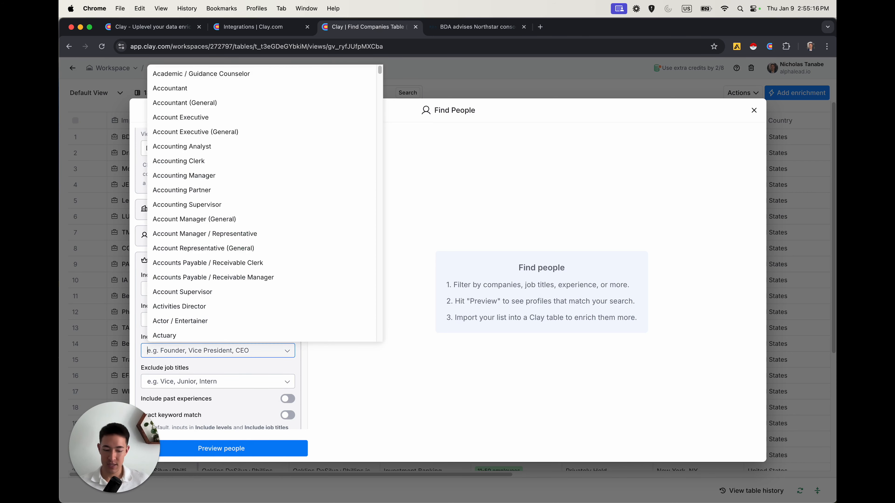
{"action": "type", "text": "CEO"}
{"action": "key", "text": "Return"}
{"action": "type", "text": "Founder"}
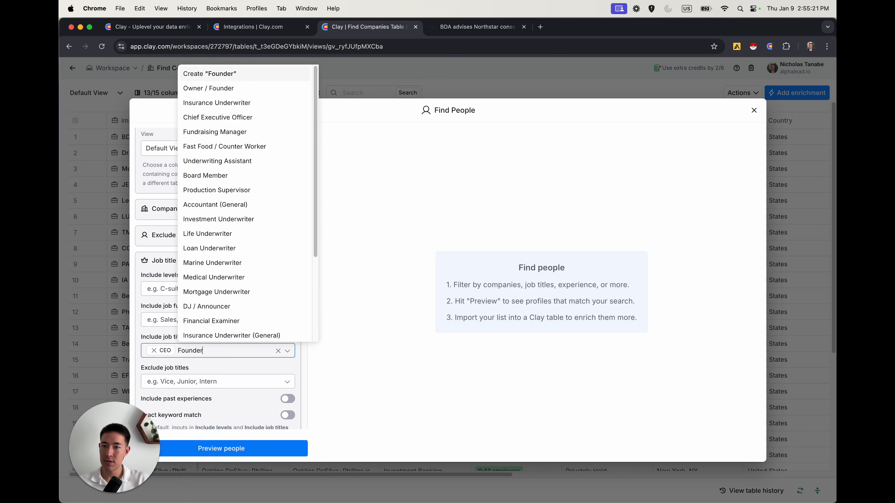
{"action": "key", "text": "Return"}
{"action": "type", "text": "Managing Dir"}
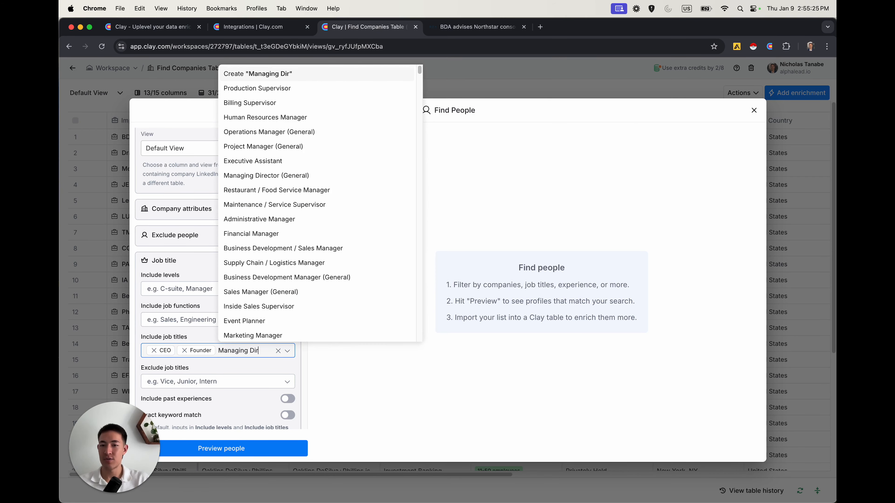
{"action": "type", "text": "ector"}
{"action": "key", "text": "Return"}
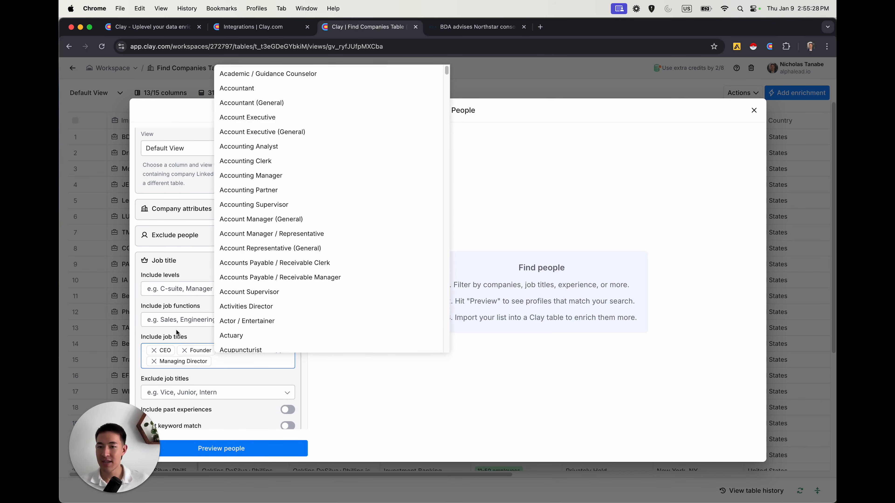
{"action": "left_click", "coordinate": [192, 334]}
Step: Include the seniority levels Owner, Partner, C-suite, Director, Head and Manager in the job title filter
{"action": "left_click", "coordinate": [208, 288]}
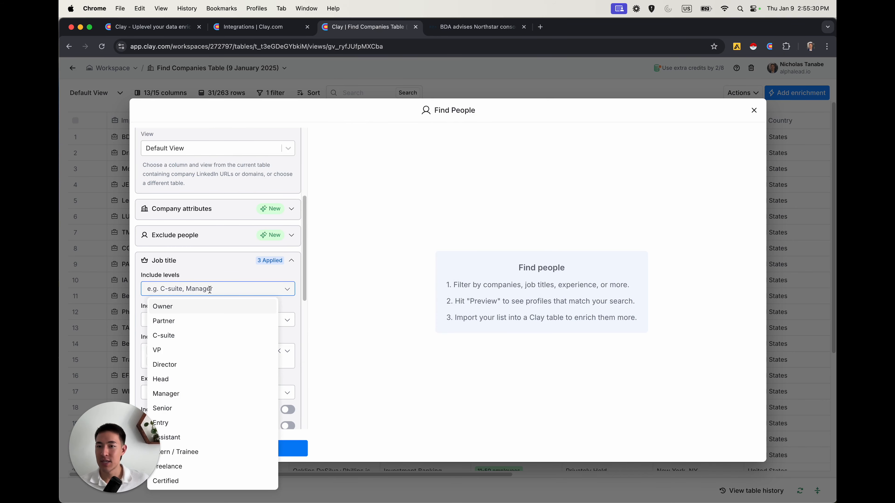
{"action": "left_click", "coordinate": [182, 308]}
{"action": "left_click", "coordinate": [212, 321]}
{"action": "left_click", "coordinate": [235, 335]}
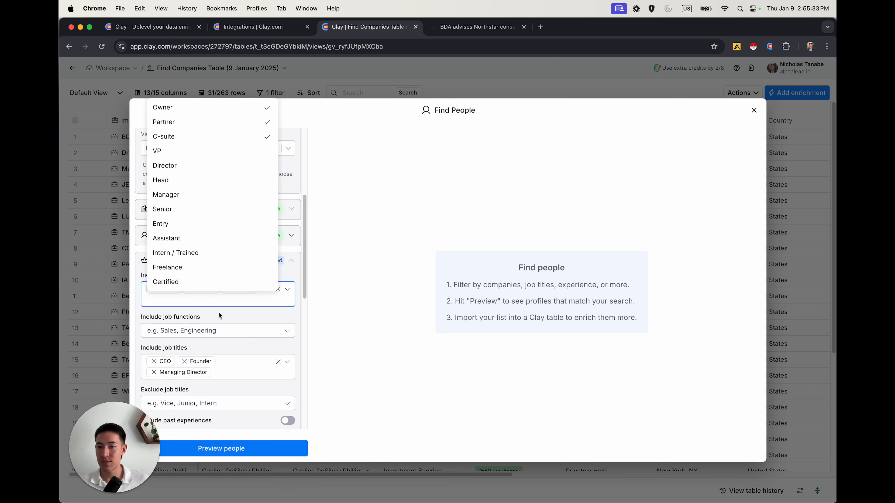
{"action": "left_click", "coordinate": [184, 166]}
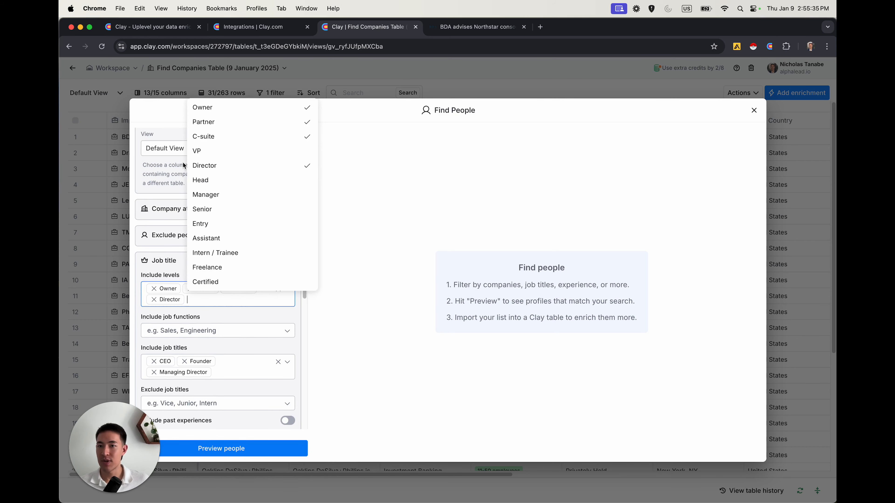
{"action": "left_click", "coordinate": [214, 180]}
{"action": "left_click", "coordinate": [230, 316]}
{"action": "left_click", "coordinate": [240, 297]}
{"action": "left_click", "coordinate": [265, 200]}
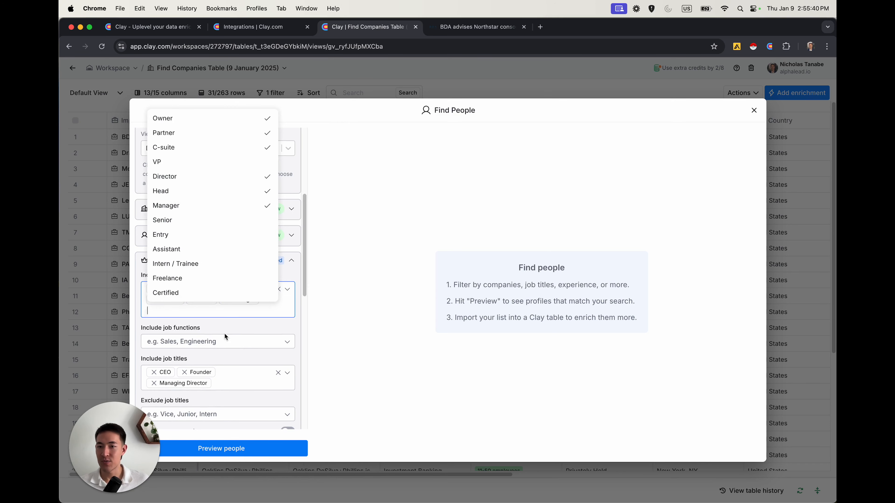
Step: Exclude the job titles Analyst, Associates and VP from the people search
{"action": "left_click", "coordinate": [226, 416]}
{"action": "left_click", "coordinate": [227, 403]}
{"action": "type", "text": "Analyst"}
{"action": "key", "text": "Return"}
{"action": "type", "text": "Associates"}
{"action": "key", "text": "Return"}
{"action": "type", "text": "VP"}
{"action": "key", "text": "Return"}
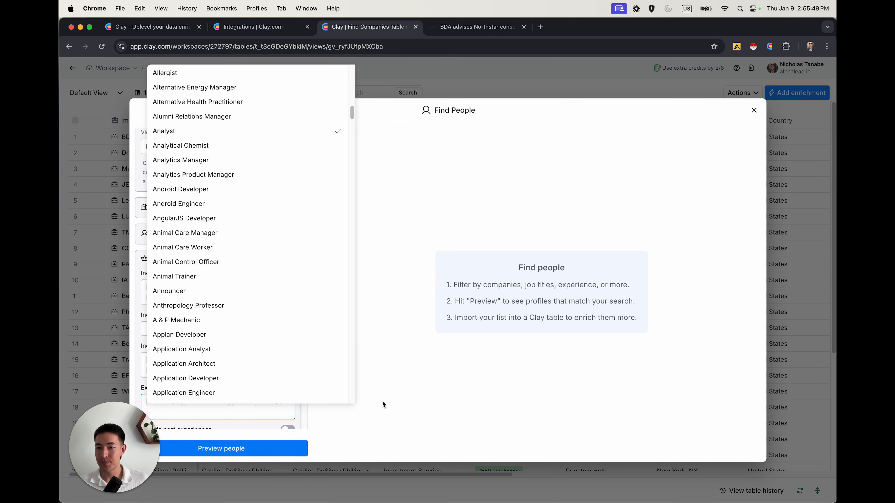
{"action": "left_click", "coordinate": [225, 423]}
Step: Generate a preview of the people matching the company and job title filters
{"action": "scroll", "coordinate": [237, 406], "scroll_direction": "down", "scroll_amount": 5}
{"action": "scroll", "coordinate": [217, 426], "scroll_direction": "down", "scroll_amount": 3}
{"action": "scroll", "coordinate": [211, 352], "scroll_direction": "down", "scroll_amount": 1}
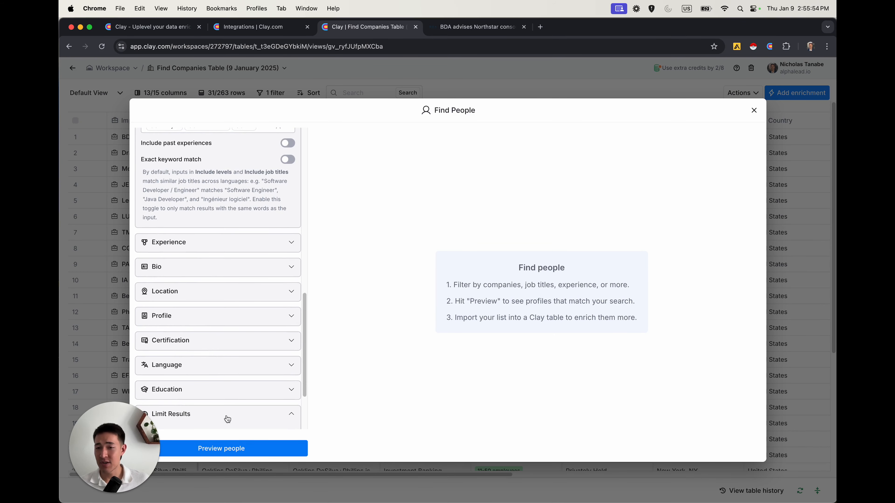
{"action": "left_click", "coordinate": [219, 448]}
{"action": "scroll", "coordinate": [255, 282], "scroll_direction": "up", "scroll_amount": 5}
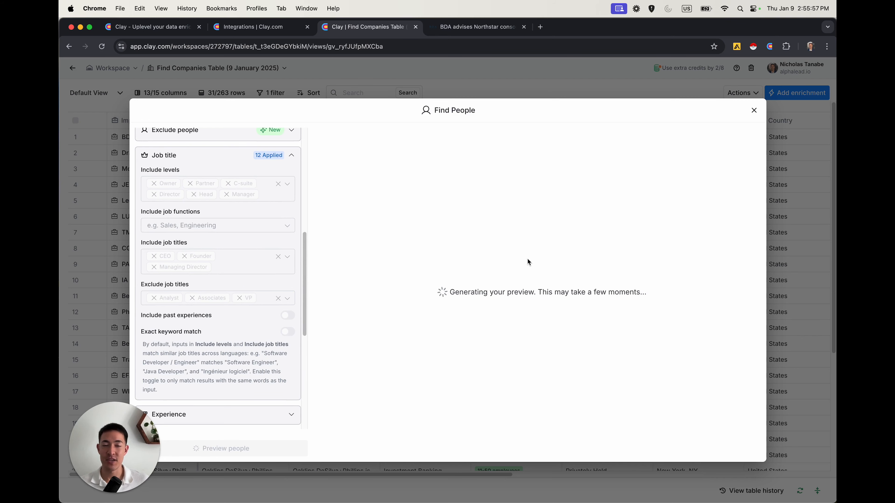
{"action": "scroll", "coordinate": [234, 254], "scroll_direction": "up", "scroll_amount": 5}
{"action": "scroll", "coordinate": [234, 254], "scroll_direction": "up", "scroll_amount": 3}
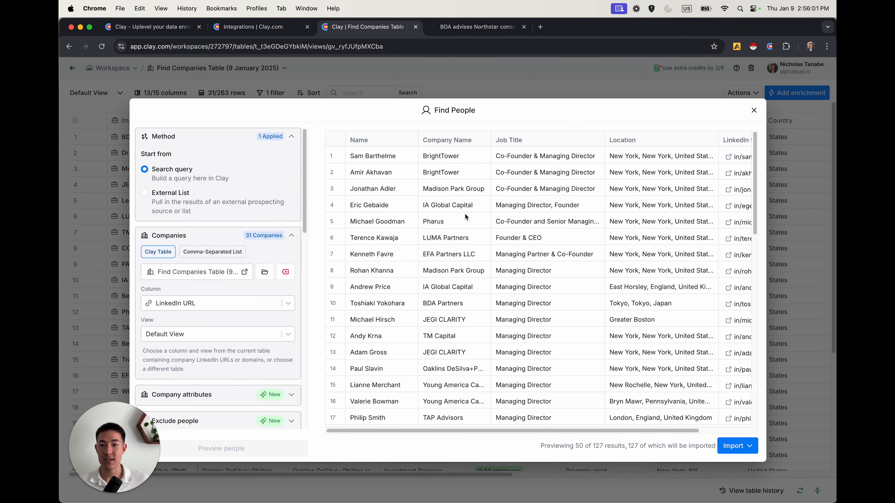
Step: Look through the previewed people and import them into a new table without additional enrichments
{"action": "scroll", "coordinate": [507, 213], "scroll_direction": "down", "scroll_amount": 8}
{"action": "scroll", "coordinate": [508, 212], "scroll_direction": "down", "scroll_amount": 5}
{"action": "scroll", "coordinate": [540, 264], "scroll_direction": "up", "scroll_amount": 10}
{"action": "scroll", "coordinate": [571, 314], "scroll_direction": "down", "scroll_amount": 2}
{"action": "scroll", "coordinate": [573, 312], "scroll_direction": "down", "scroll_amount": 10}
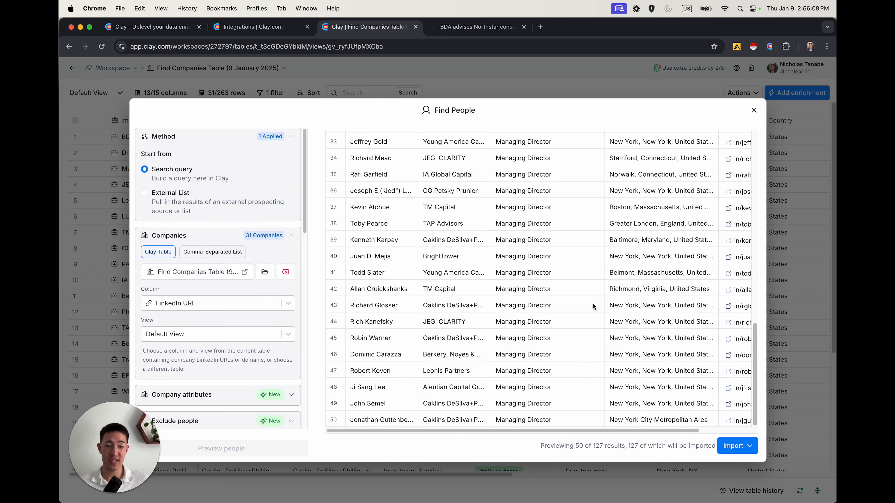
{"action": "left_click", "coordinate": [738, 453]}
{"action": "left_click", "coordinate": [745, 472]}
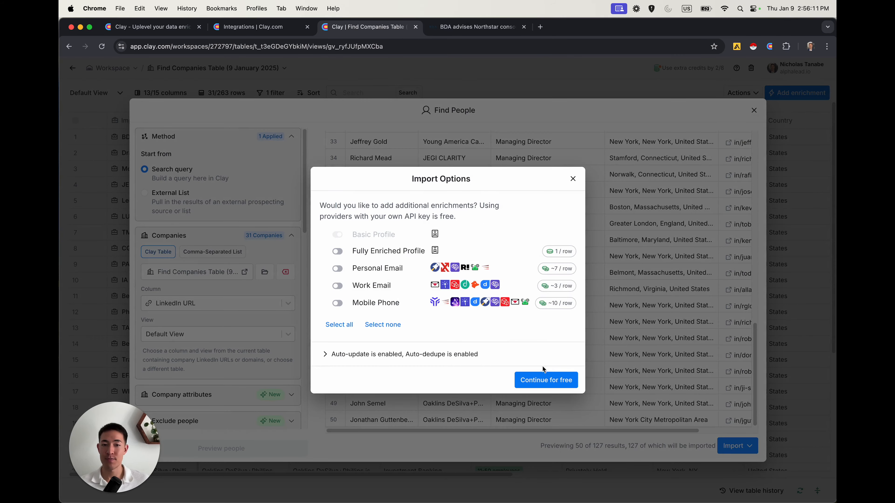
{"action": "left_click", "coordinate": [542, 380]}
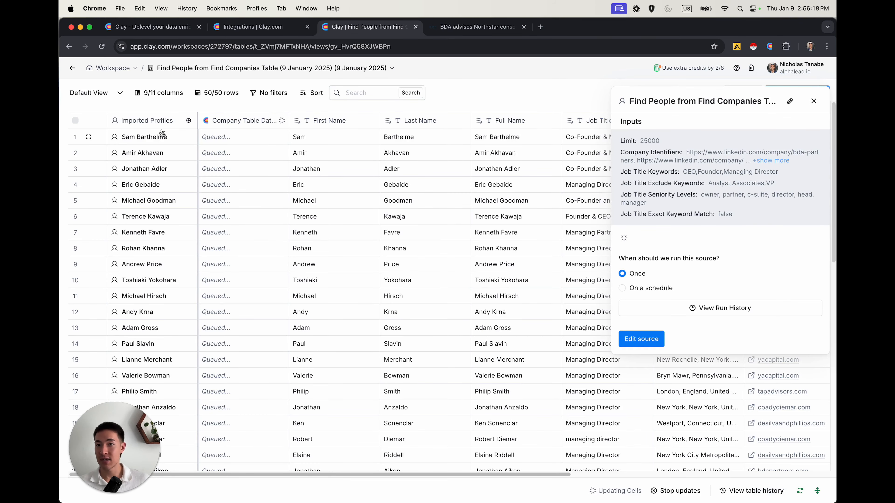
Step: Look over the imported people table's columns and inspect the linked company data for LUMA Partners
{"action": "scroll", "coordinate": [151, 173], "scroll_direction": "down", "scroll_amount": 1}
{"action": "scroll", "coordinate": [151, 172], "scroll_direction": "down", "scroll_amount": 1}
{"action": "scroll", "coordinate": [153, 174], "scroll_direction": "up", "scroll_amount": 1}
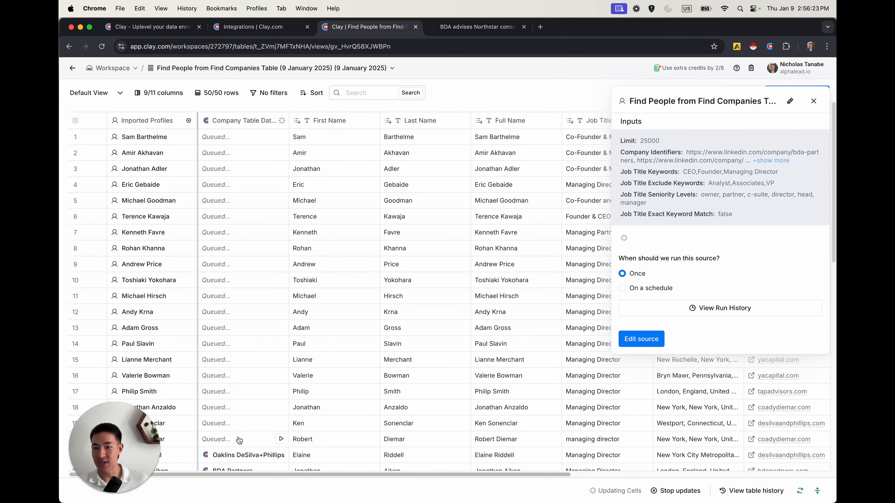
{"action": "left_click", "coordinate": [241, 221]}
{"action": "scroll", "coordinate": [659, 180], "scroll_direction": "down", "scroll_amount": 2}
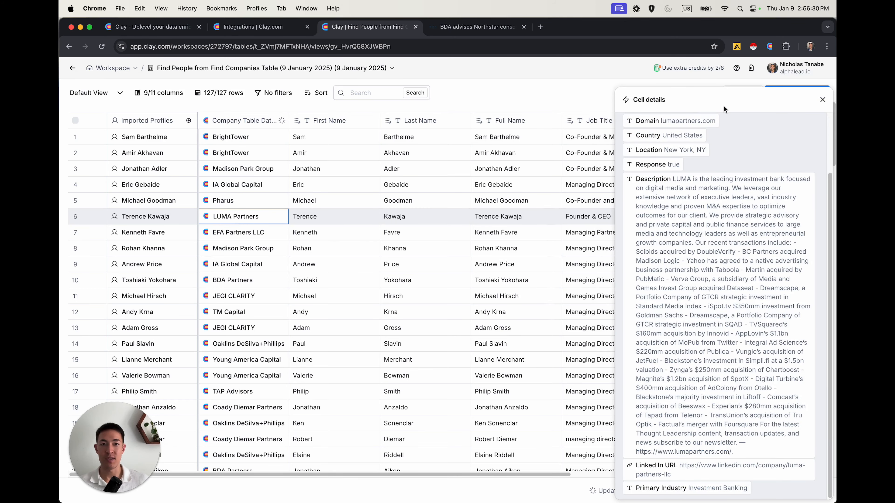
{"action": "left_click", "coordinate": [823, 101]}
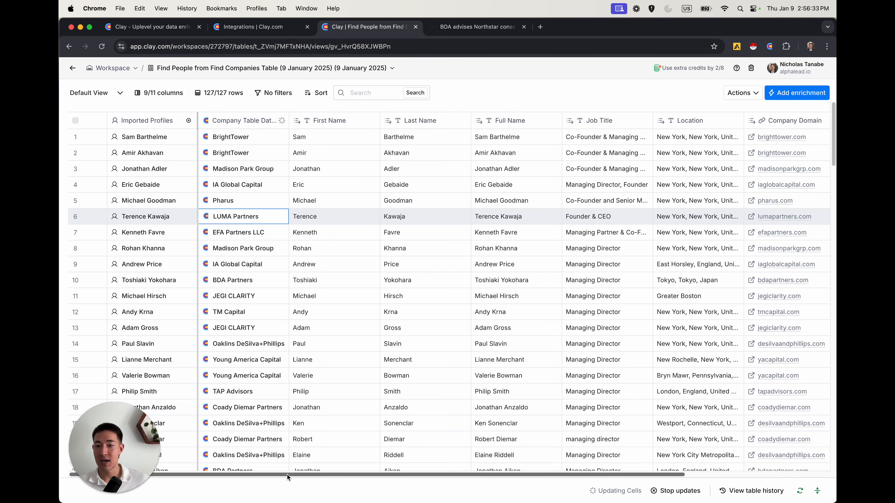
{"action": "left_click_drag", "start_coordinate": [283, 475], "coordinate": [427, 477]}
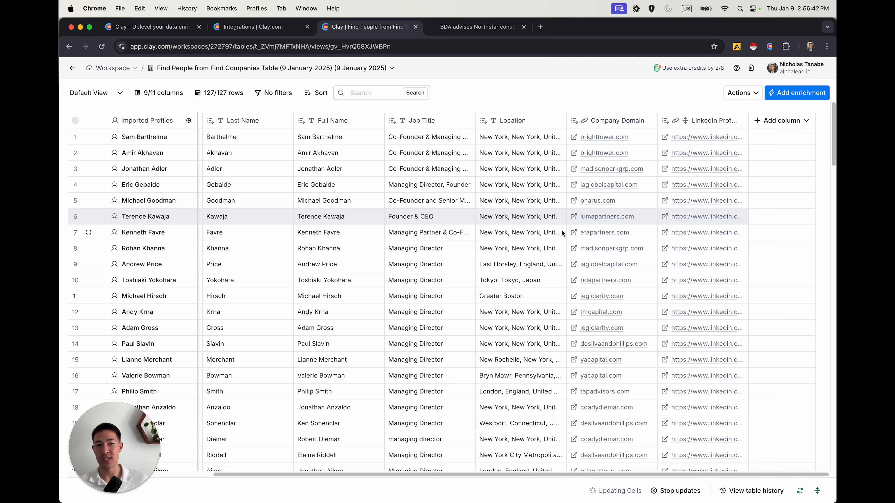
Step: Limit the people table view to 20 rows
{"action": "left_click", "coordinate": [232, 93]}
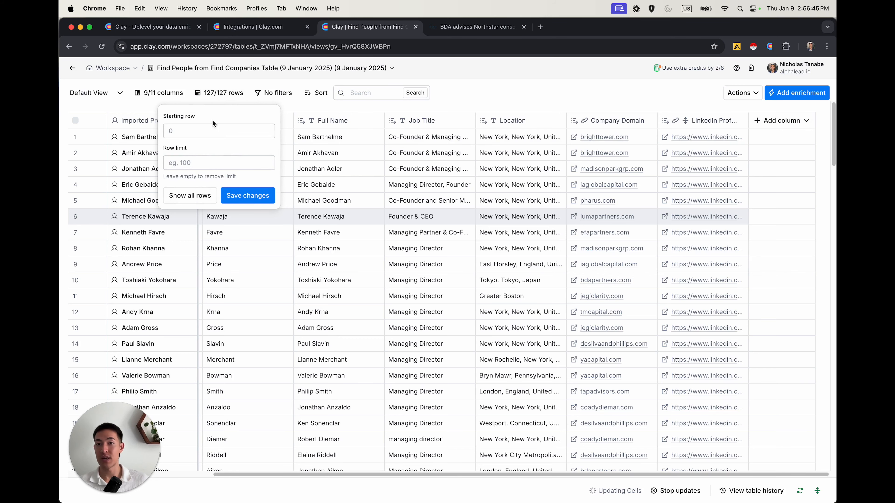
{"action": "left_click", "coordinate": [211, 163]}
{"action": "type", "text": "20"}
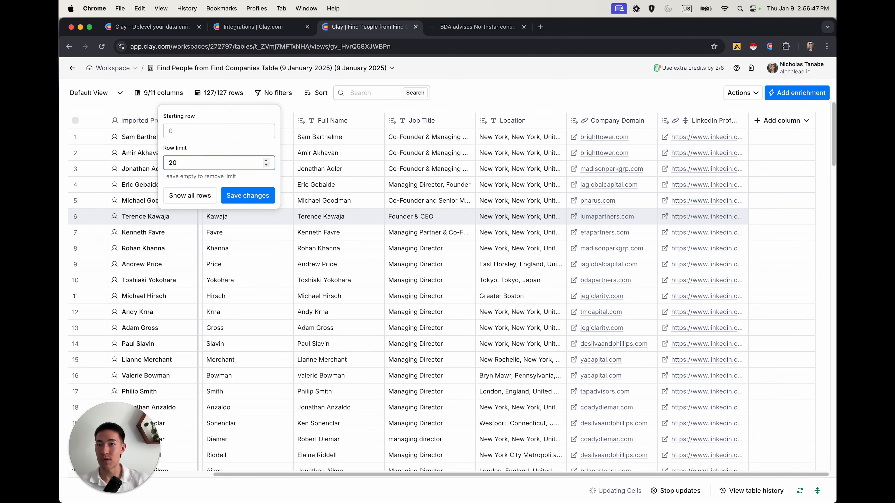
{"action": "key", "text": "Return"}
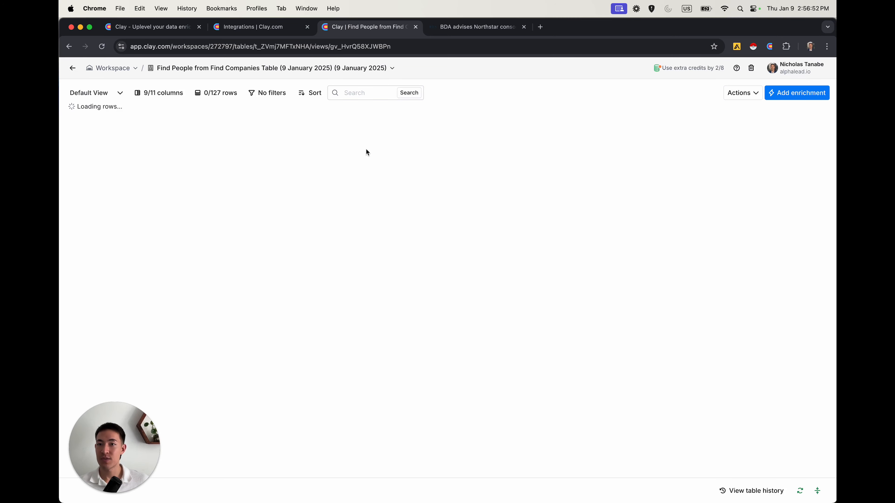
Step: Find the Work Email waterfall among the enrichments and open its setup for the people table
{"action": "left_click_drag", "start_coordinate": [287, 475], "coordinate": [469, 471]}
{"action": "left_click", "coordinate": [790, 94]}
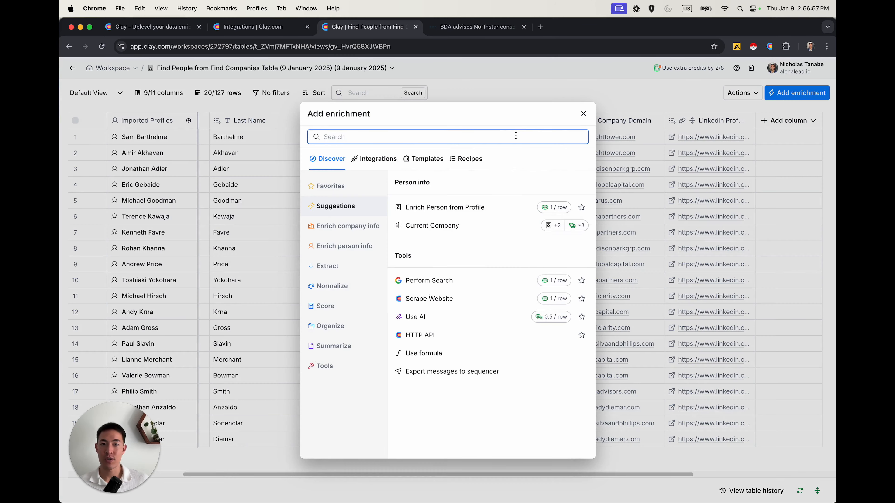
{"action": "type", "text": "work email"}
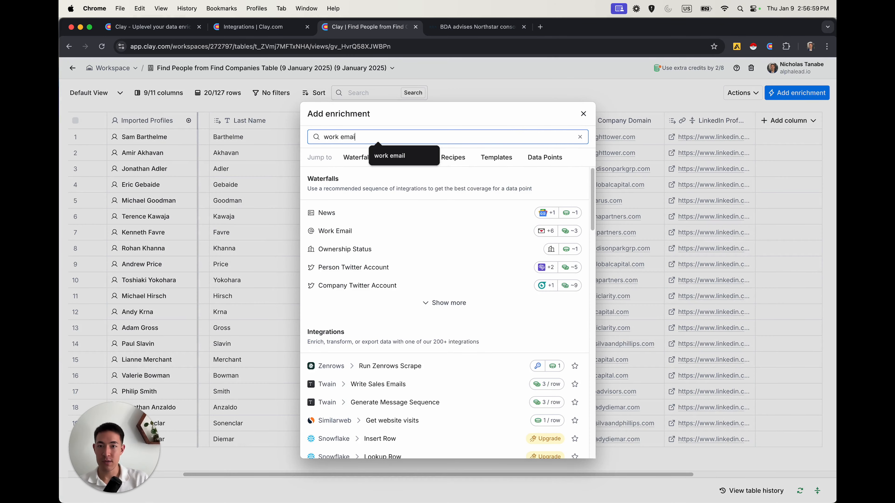
{"action": "left_click", "coordinate": [351, 212]}
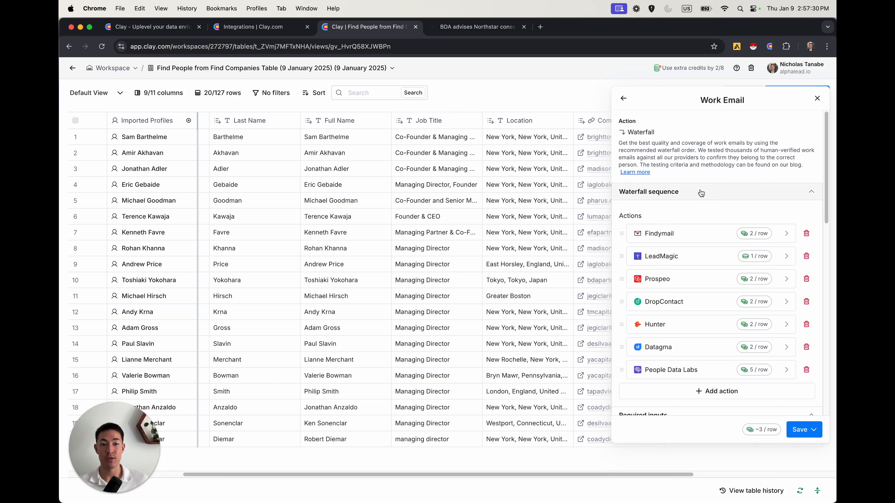
Step: Review the Work Email waterfall's provider sequence, required input mappings and validation settings
{"action": "scroll", "coordinate": [669, 192], "scroll_direction": "down", "scroll_amount": 1}
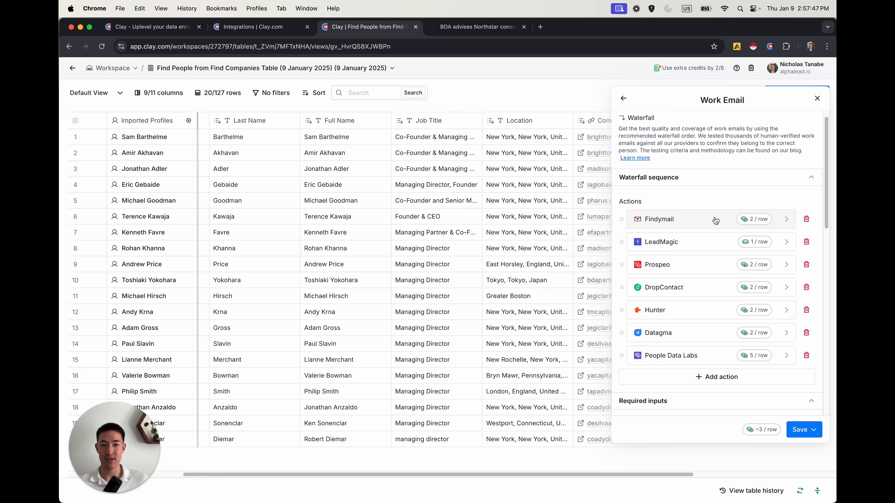
{"action": "scroll", "coordinate": [711, 231], "scroll_direction": "down", "scroll_amount": 3}
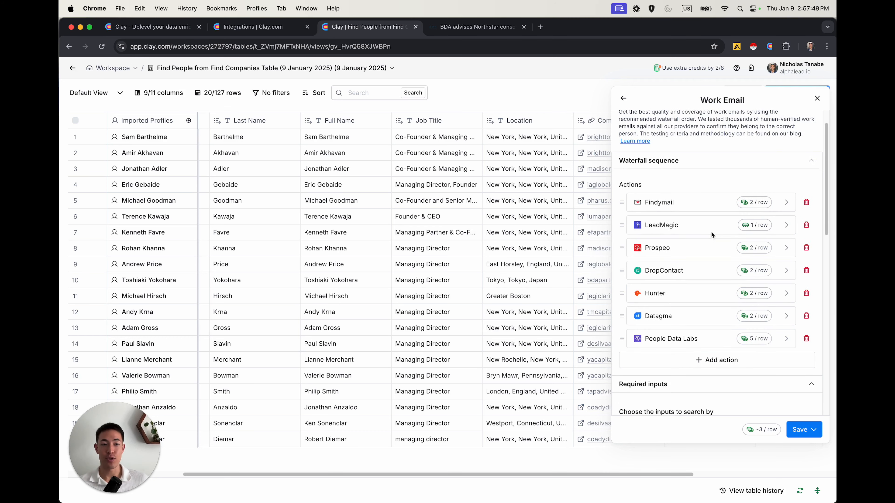
{"action": "scroll", "coordinate": [699, 203], "scroll_direction": "down", "scroll_amount": 3}
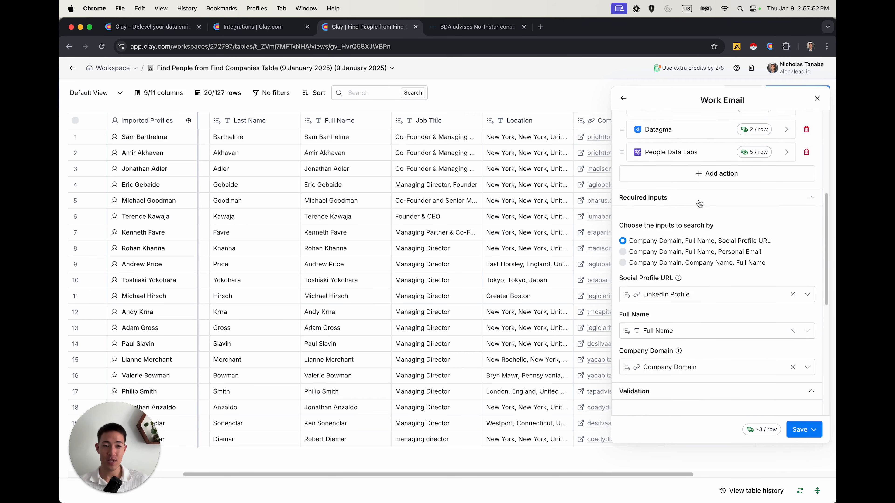
{"action": "scroll", "coordinate": [699, 200], "scroll_direction": "up", "scroll_amount": 5}
{"action": "scroll", "coordinate": [697, 197], "scroll_direction": "down", "scroll_amount": 5}
{"action": "scroll", "coordinate": [698, 196], "scroll_direction": "up", "scroll_amount": 5}
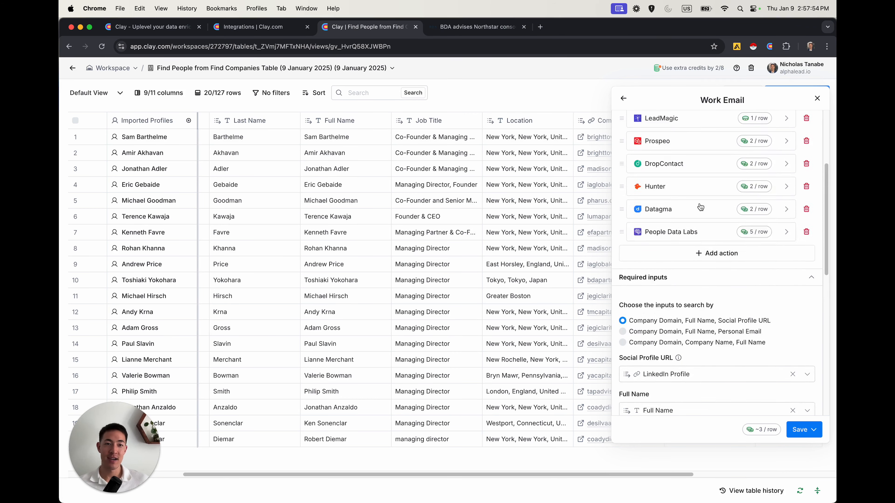
{"action": "scroll", "coordinate": [701, 219], "scroll_direction": "down", "scroll_amount": 4}
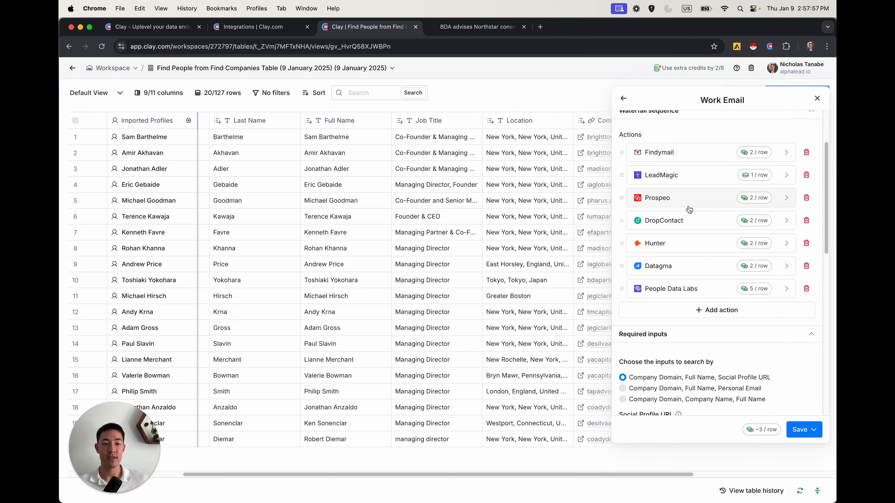
{"action": "scroll", "coordinate": [690, 212], "scroll_direction": "down", "scroll_amount": 10}
{"action": "scroll", "coordinate": [687, 225], "scroll_direction": "up", "scroll_amount": 7}
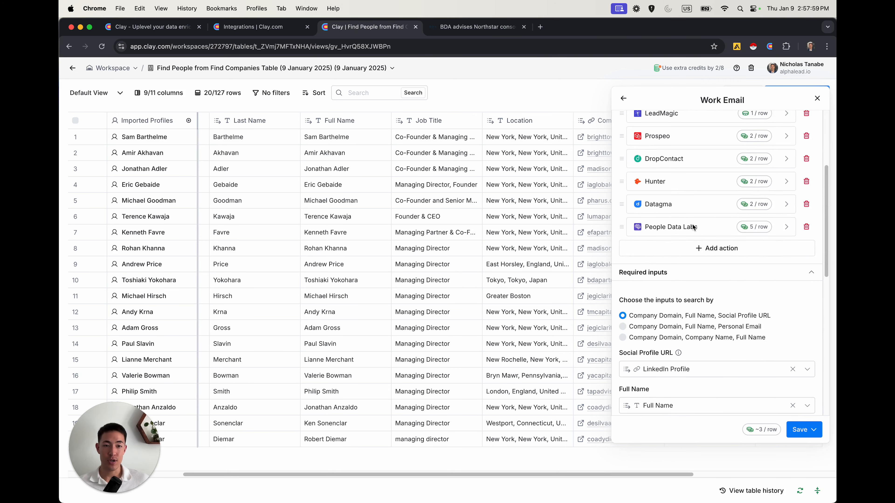
{"action": "scroll", "coordinate": [690, 233], "scroll_direction": "down", "scroll_amount": 6}
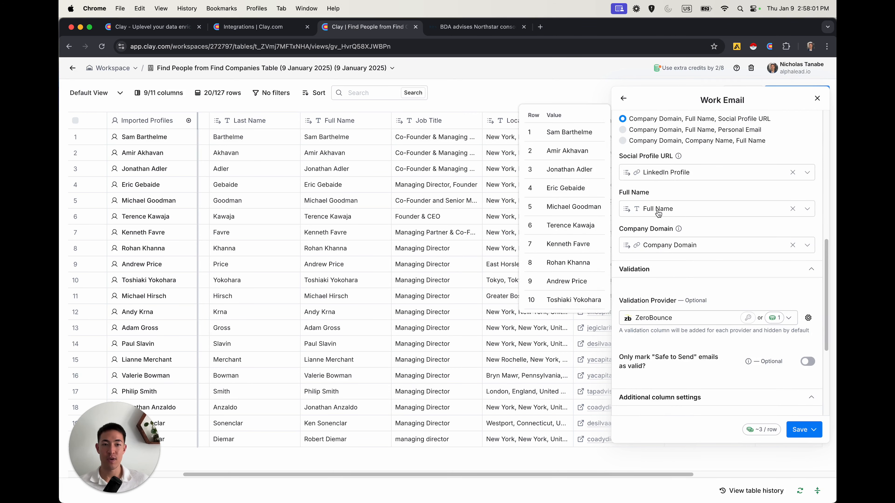
Step: Check the remaining validation and run settings, then save the Work Email waterfall and run it on the 20 rows in this view
{"action": "scroll", "coordinate": [683, 263], "scroll_direction": "down", "scroll_amount": 2}
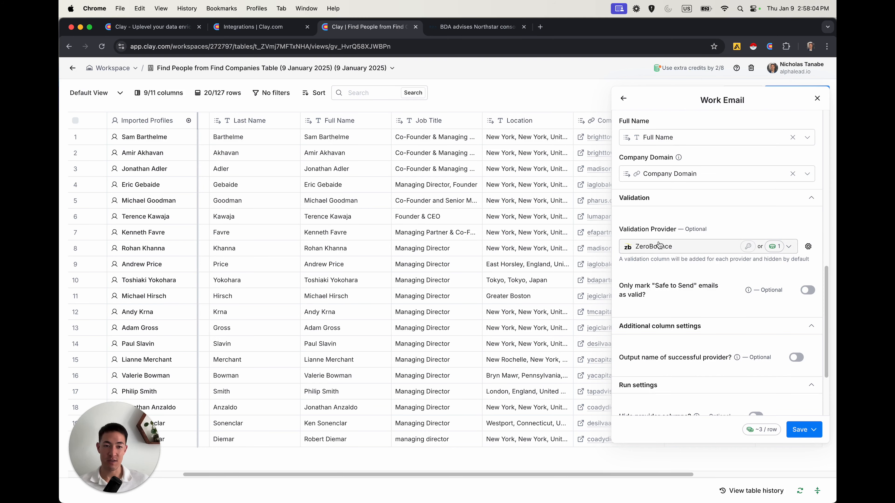
{"action": "scroll", "coordinate": [737, 297], "scroll_direction": "down", "scroll_amount": 3}
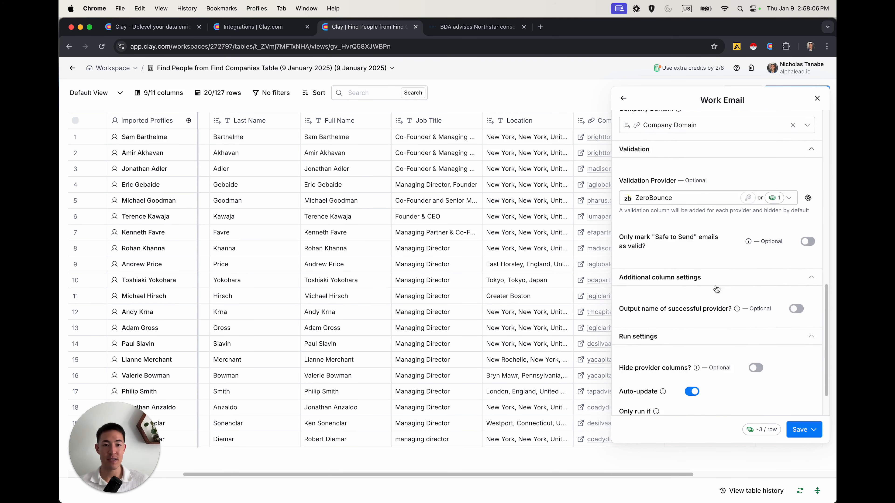
{"action": "left_click", "coordinate": [799, 431]}
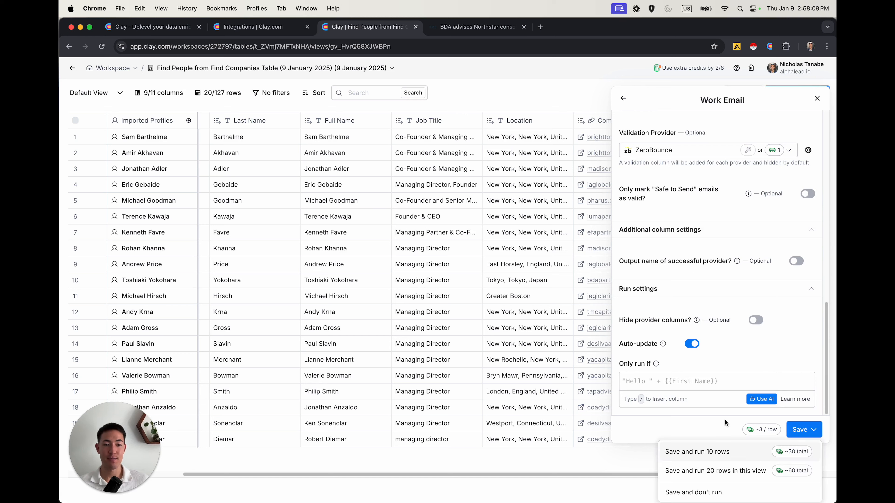
{"action": "left_click", "coordinate": [702, 472]}
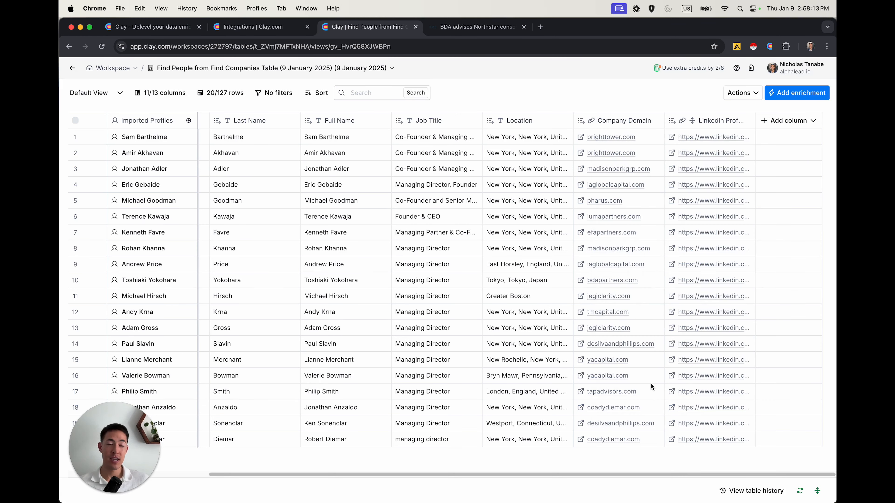
Step: Examine the Find Work Email provider columns and the final Work Email column across the people table
{"action": "left_click_drag", "start_coordinate": [451, 472], "coordinate": [679, 483]}
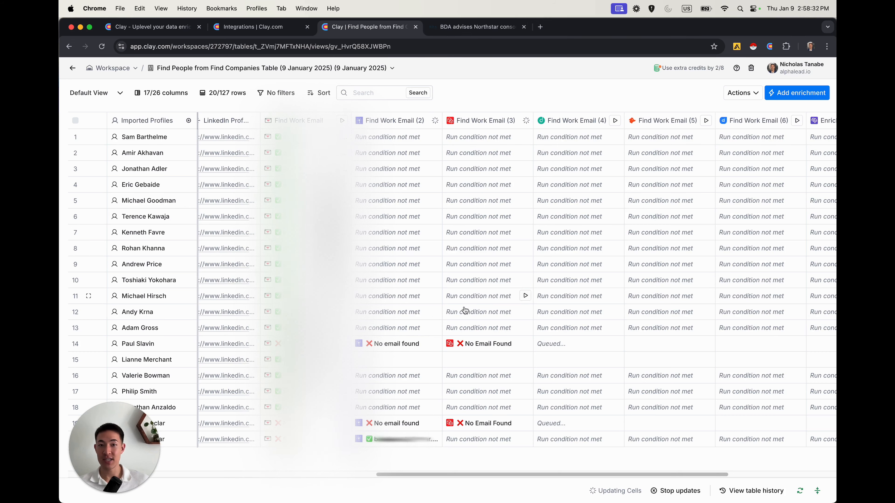
{"action": "left_click_drag", "start_coordinate": [422, 475], "coordinate": [580, 483]}
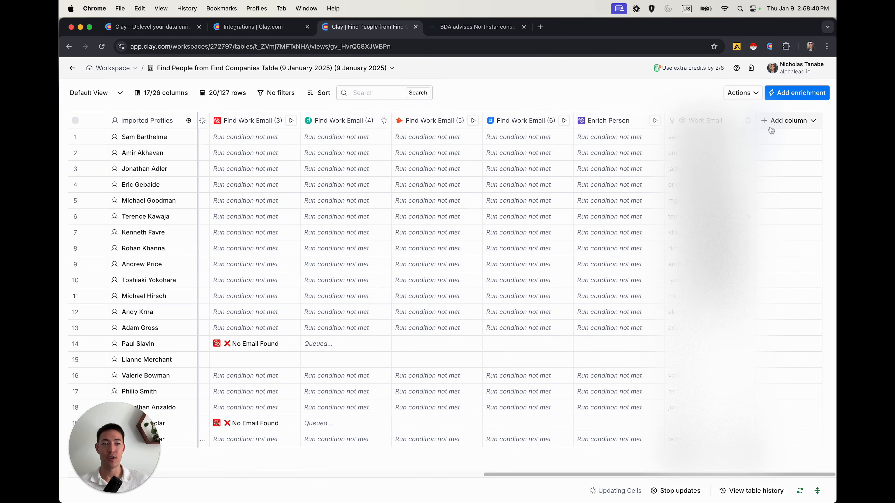